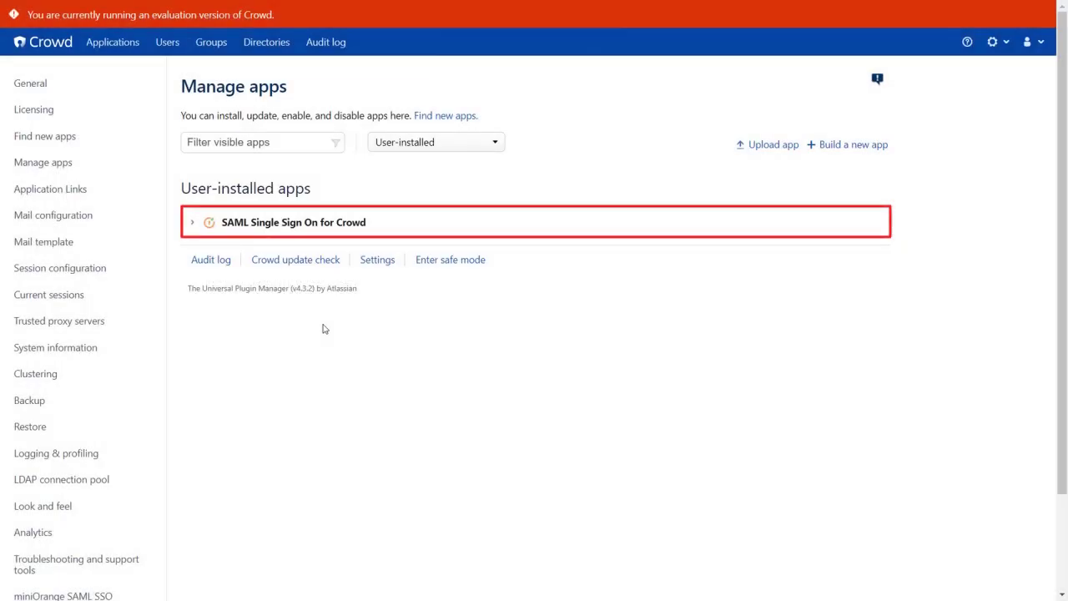
In miniOrange SAML SSO, select Okta as the identity provider and open its setup guide.
scroll(325, 329, "down", 3)
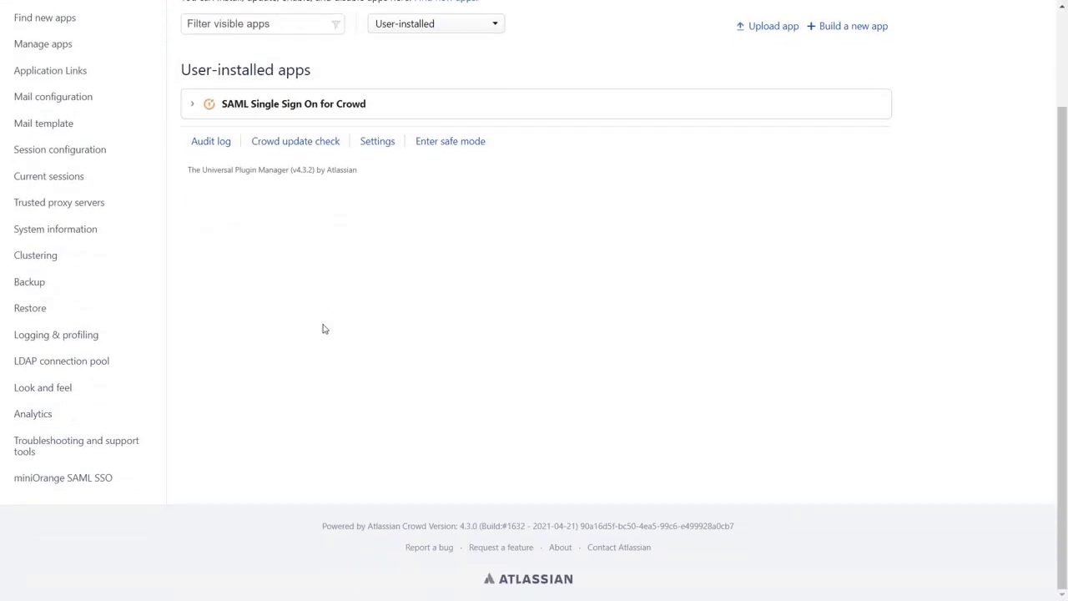
left_click(103, 478)
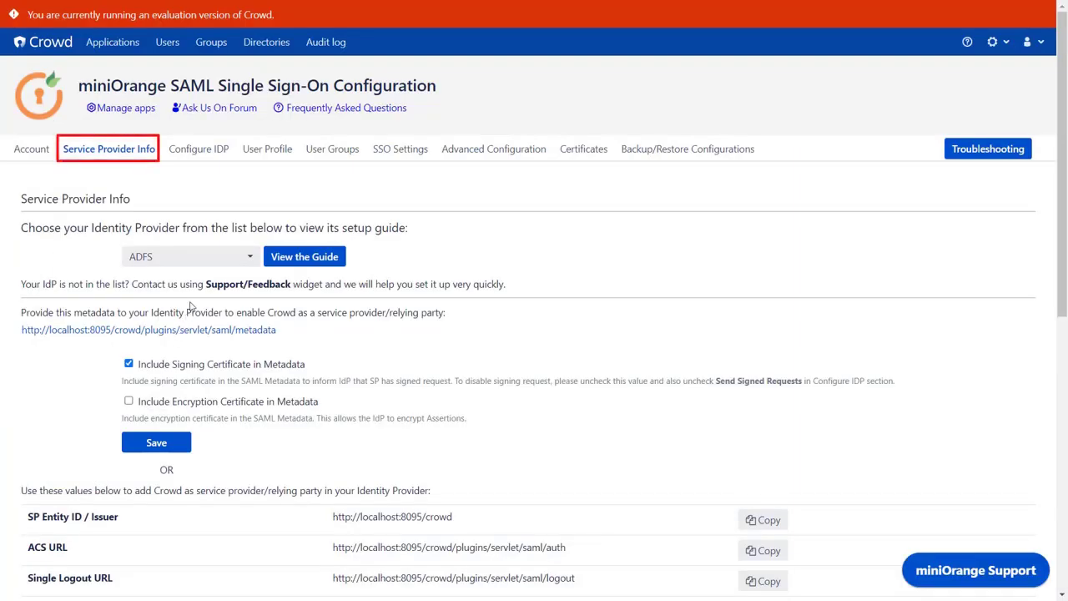
left_click(202, 260)
type("okta")
left_click(206, 317)
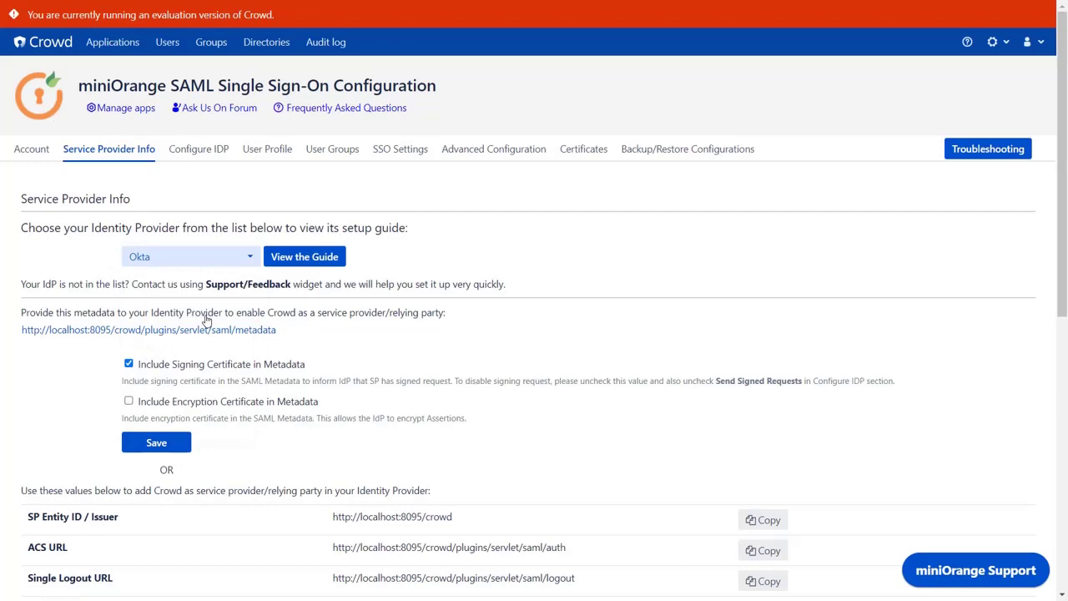
left_click(300, 263)
Read through the miniOrange guide for Crowd SSO with Okta.
scroll(300, 263, "down", 20)
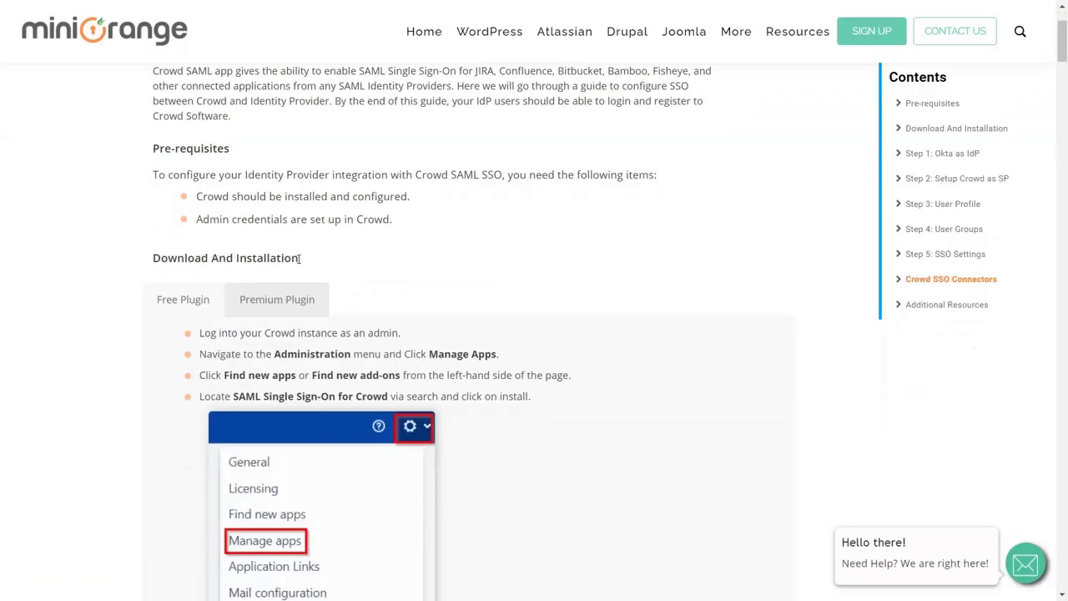
scroll(299, 264, "down", 9)
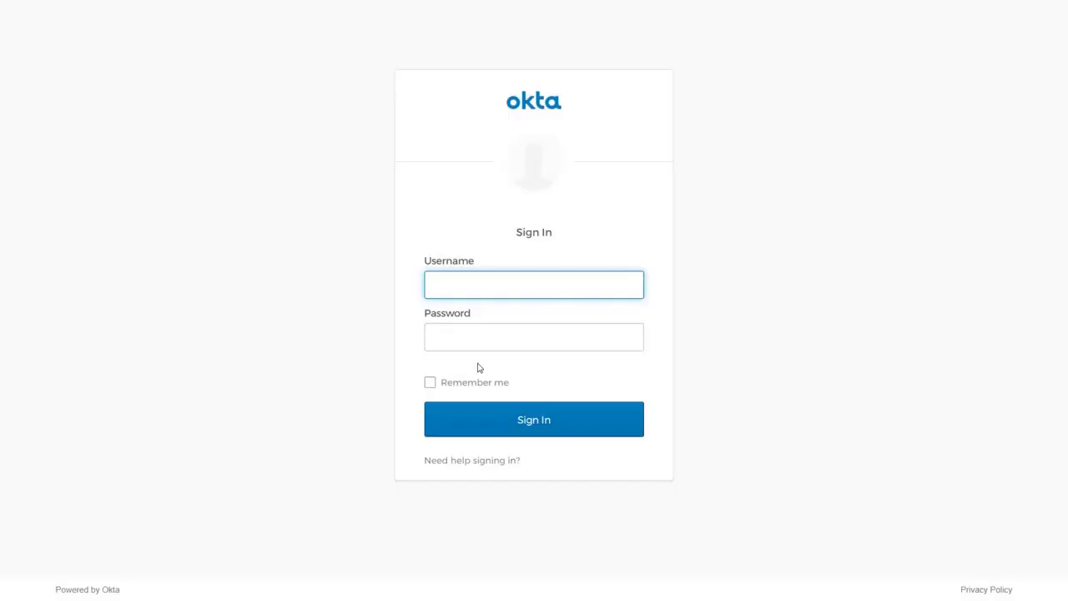
Sign in to the Okta Admin Console with the admin e-mail and password.
left_click(460, 337)
type("***********")
left_click(501, 421)
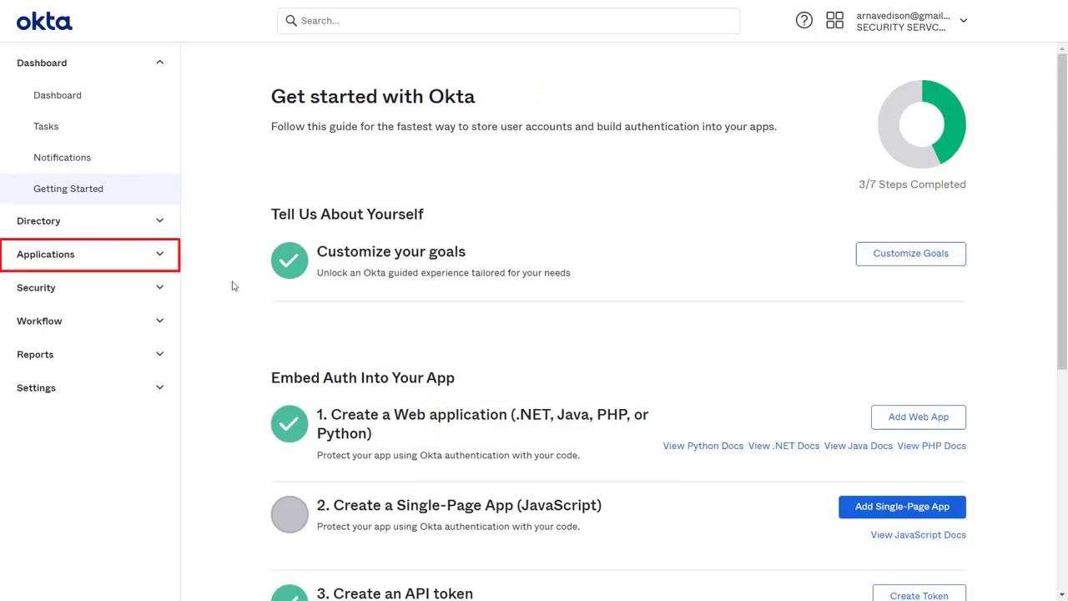
Go to Applications > Applications and start a new app integration.
left_click(155, 255)
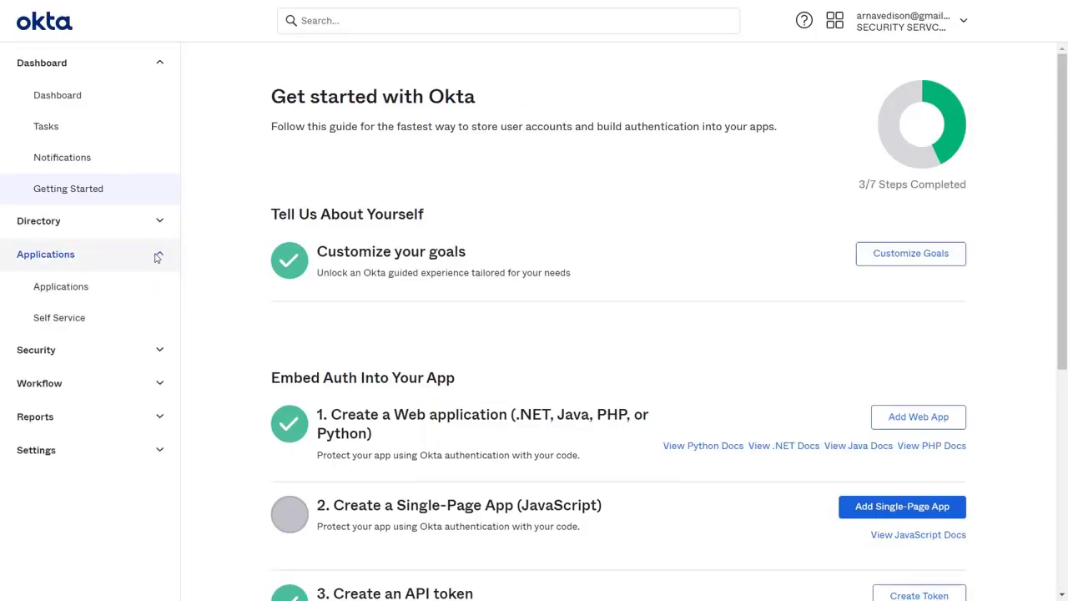
left_click(85, 295)
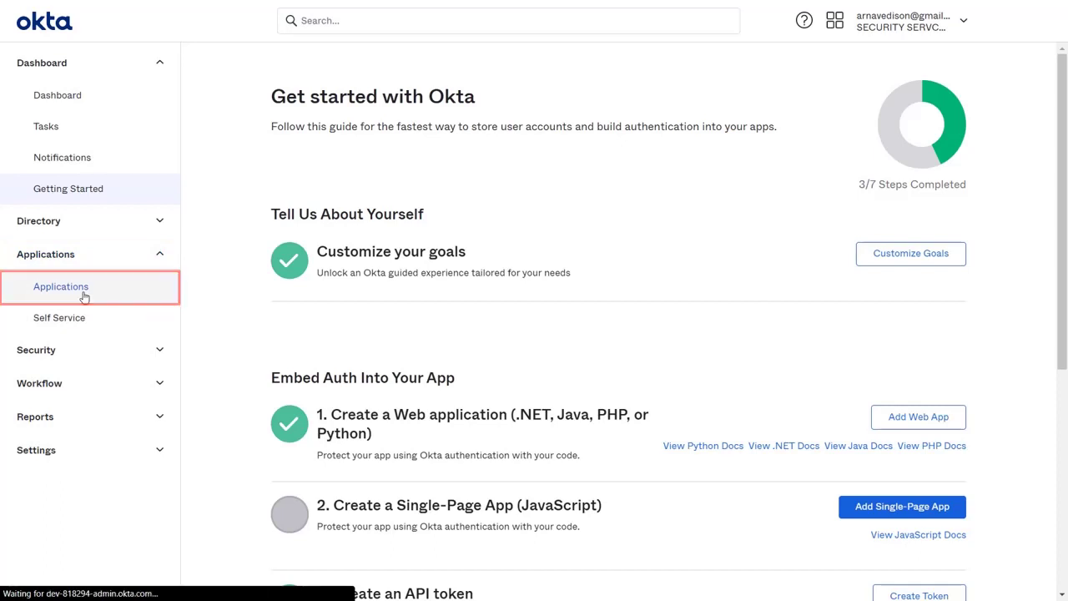
left_click(317, 215)
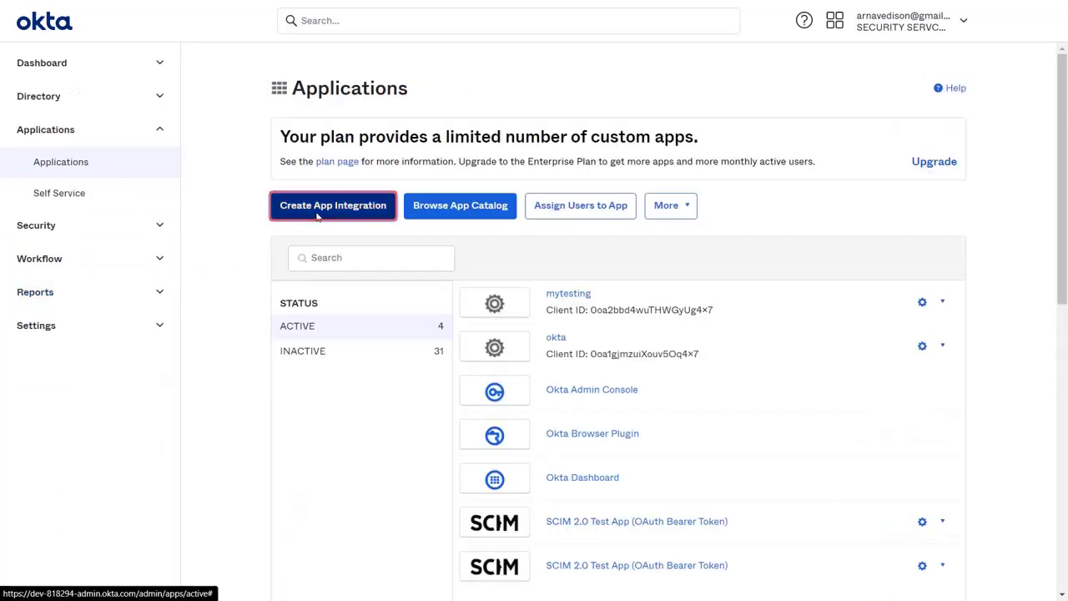
Create a SAML 2.0 app integration named CrowdSAML and reach the Configure SAML step.
left_click(481, 253)
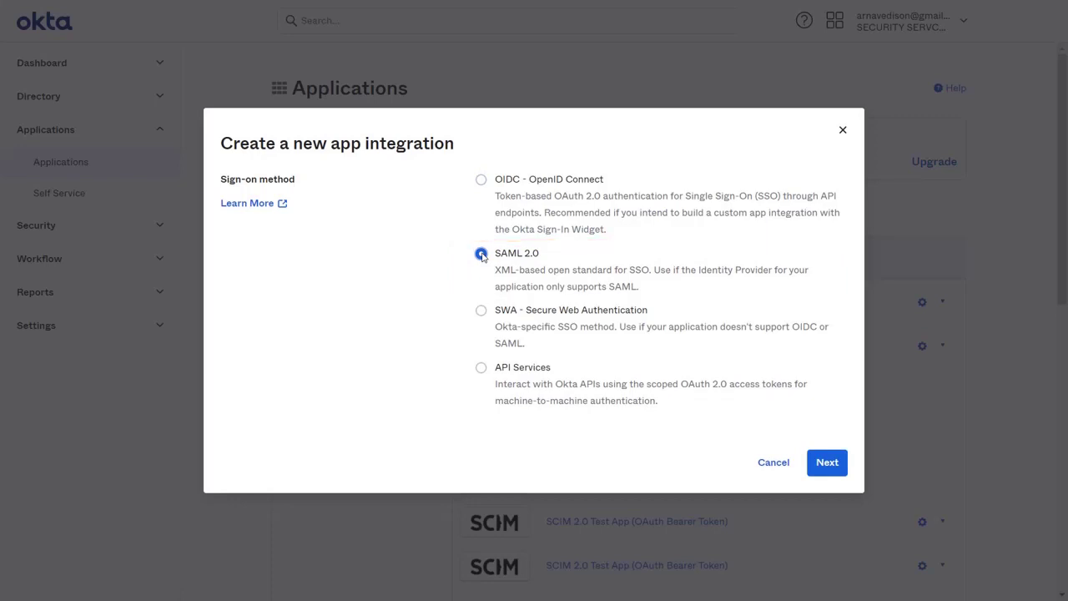
left_click(822, 464)
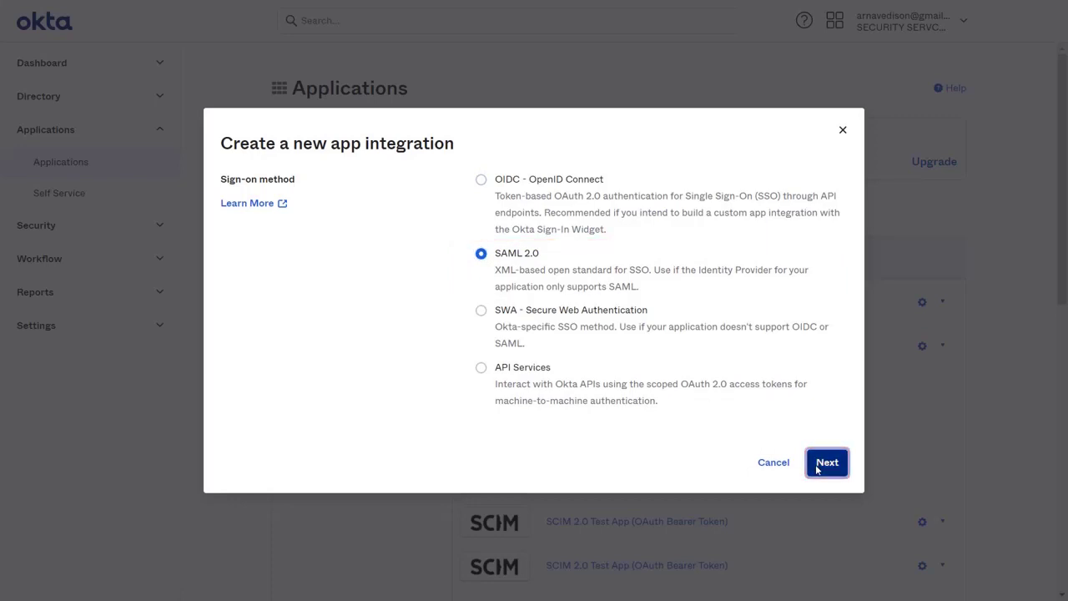
left_click(580, 243)
type("CrowdSAML")
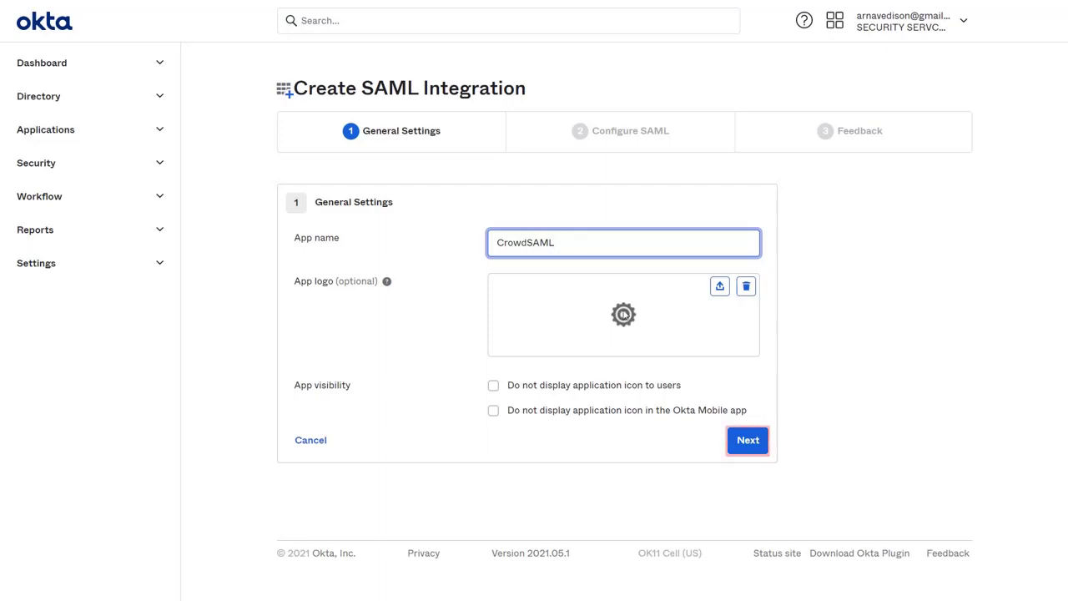
left_click(739, 442)
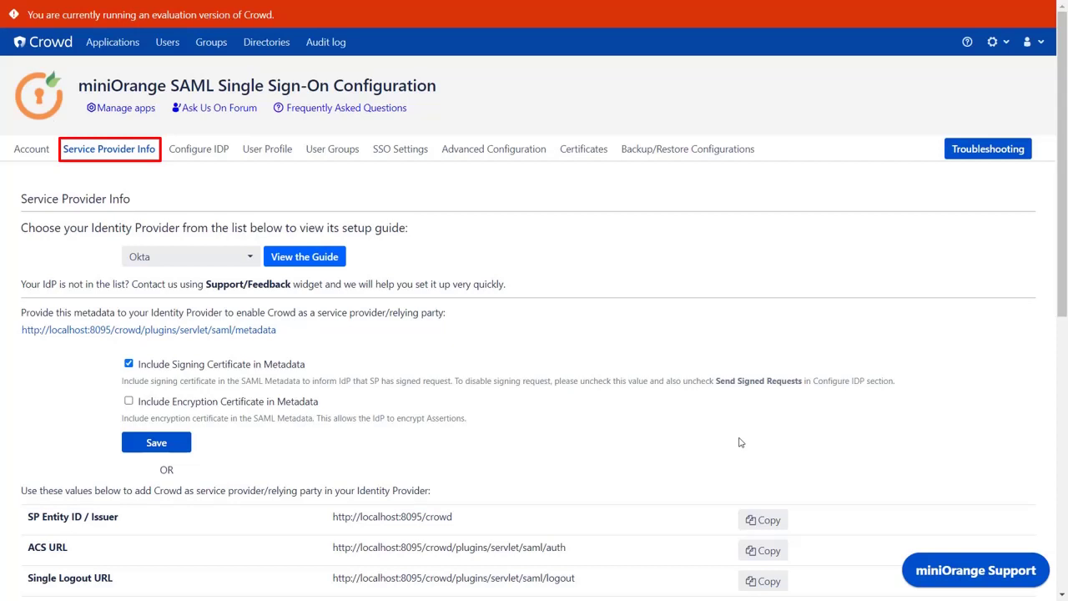
scroll(740, 443, "down", 3)
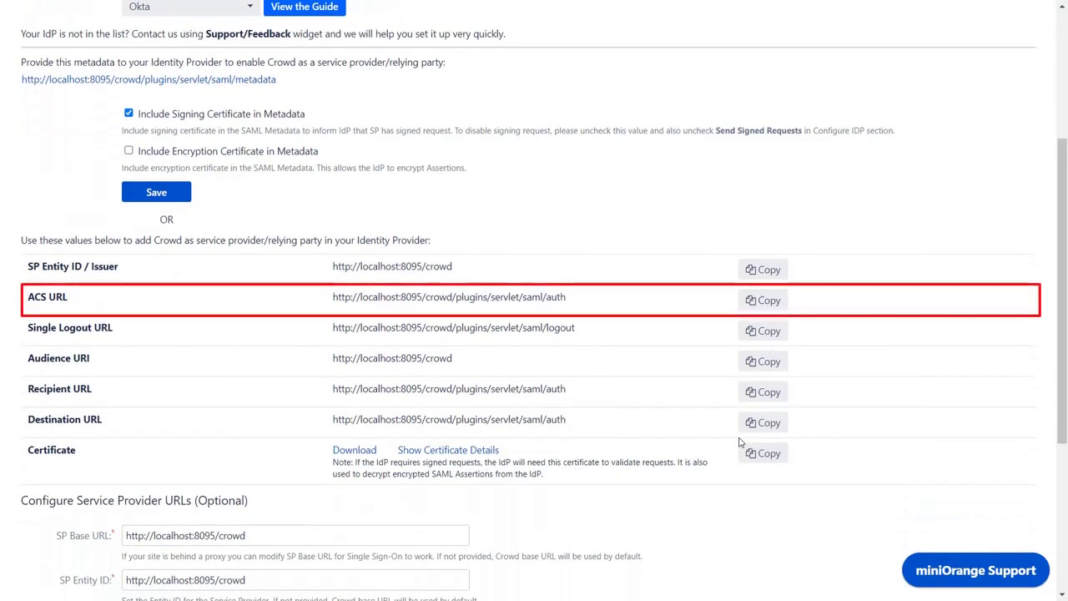
left_click(769, 302)
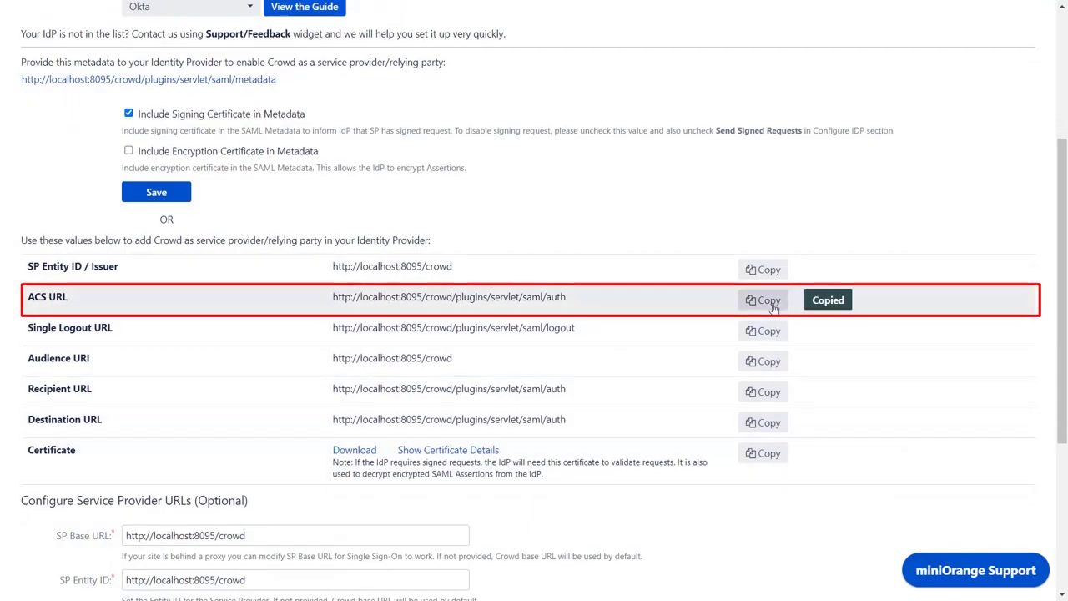
key("ctrl+v")
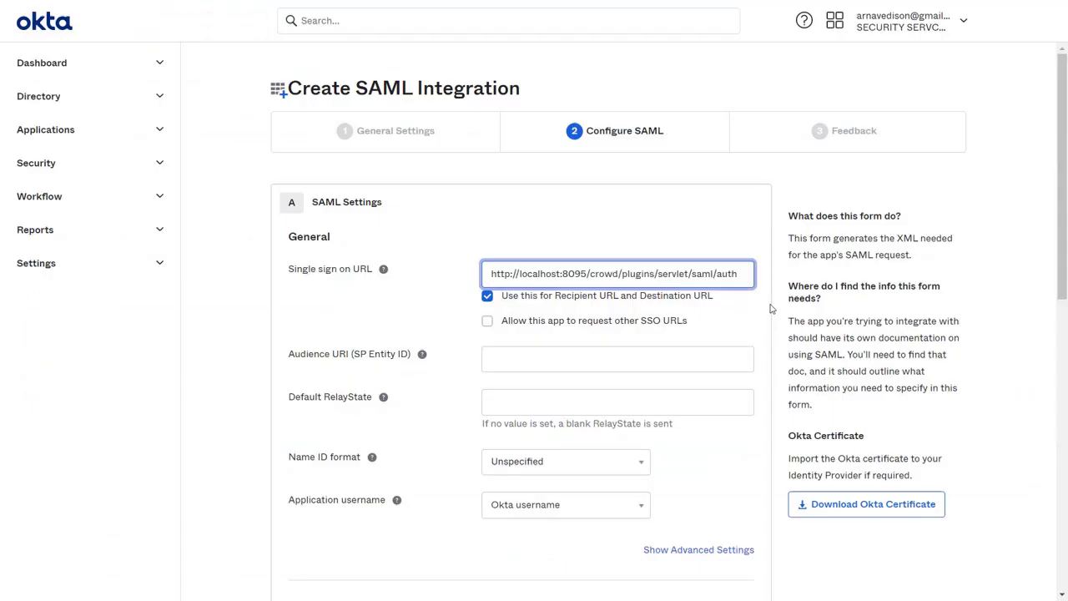
left_click(704, 357)
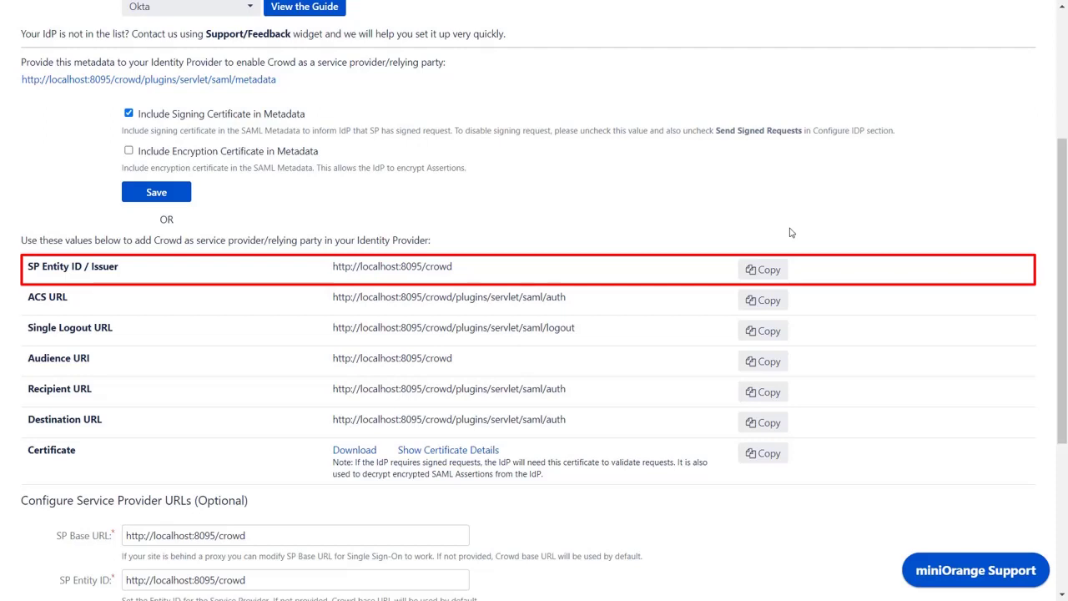
left_click(775, 271)
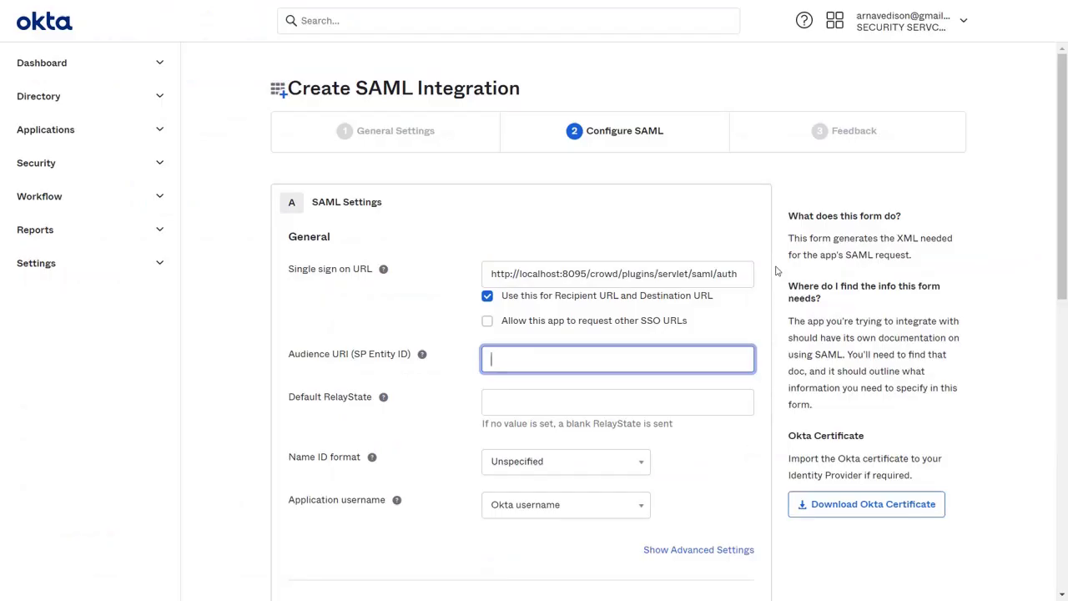
key("ctrl+v")
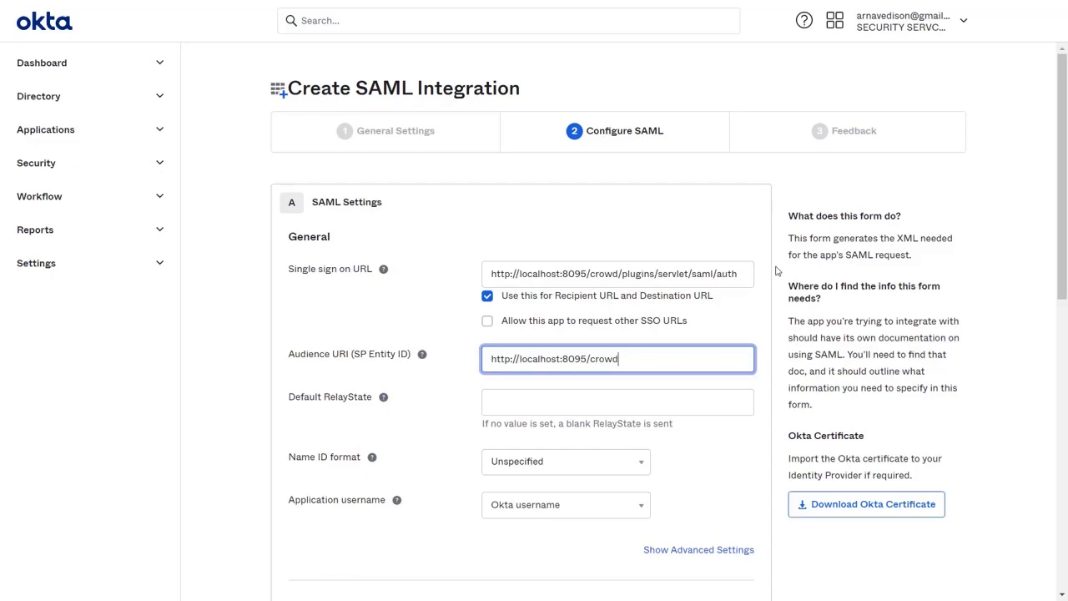
scroll(714, 393, "down", 3)
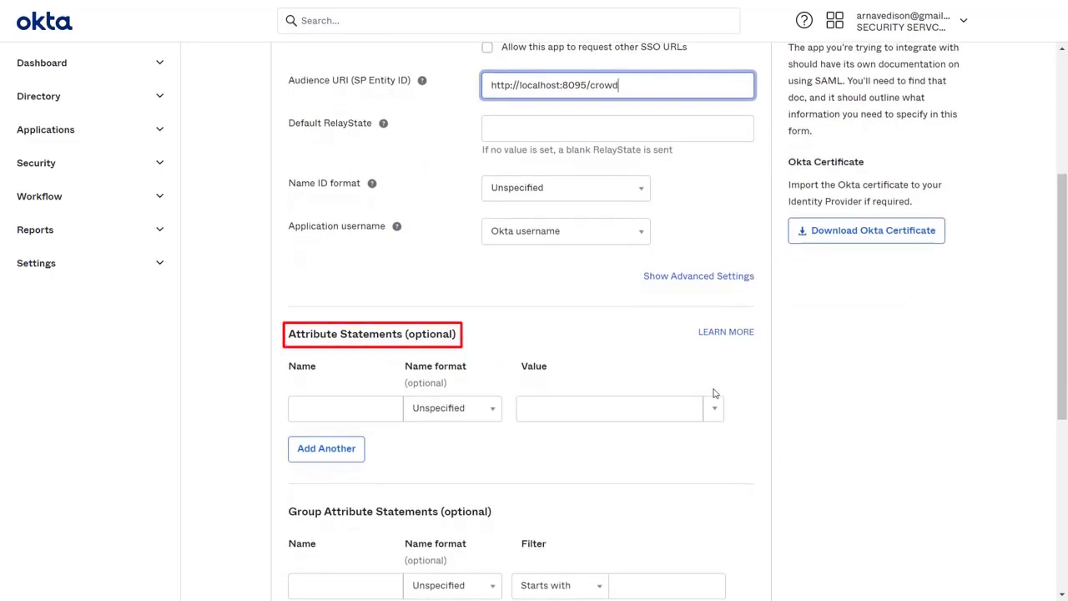
Add attribute statements firstName → user.firstName and lastName → user.lastName.
left_click(367, 409)
type("firstName")
left_click(699, 408)
left_click(712, 409)
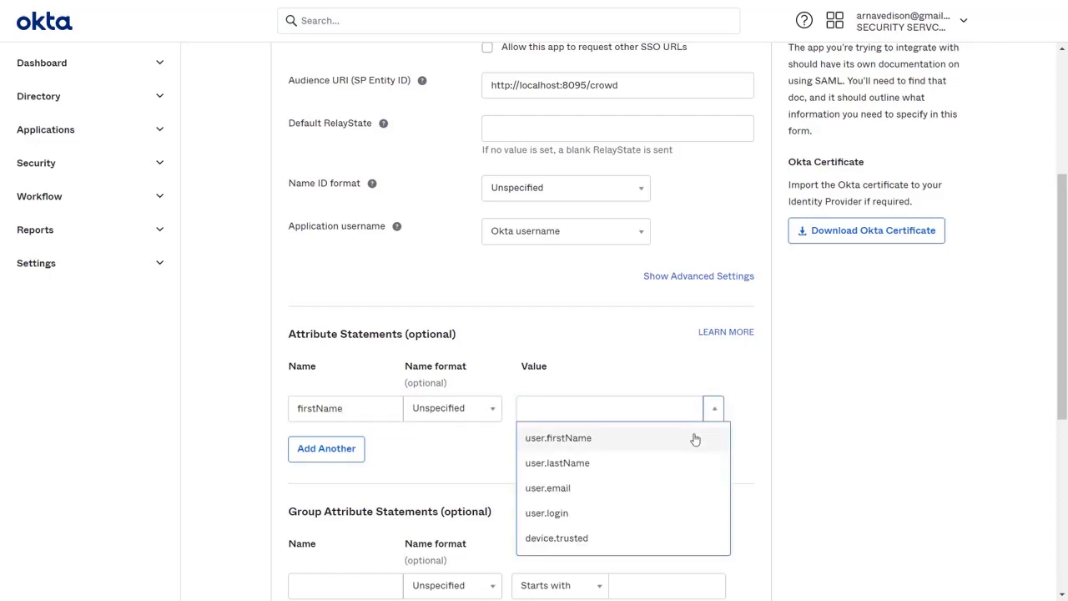
left_click(695, 439)
left_click(338, 450)
left_click(343, 448)
type("lastName")
left_click(685, 455)
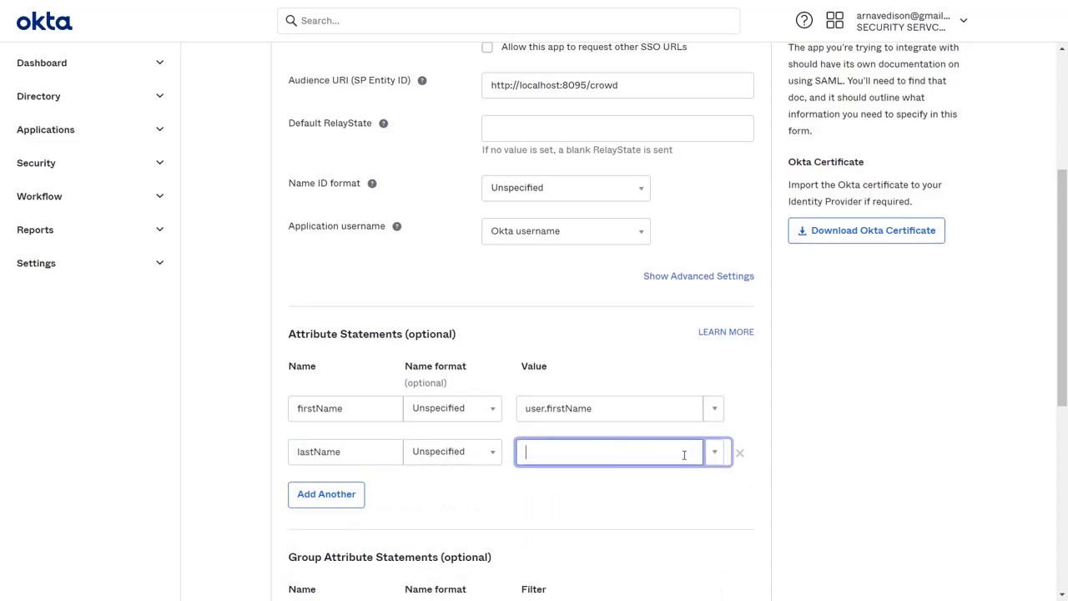
left_click(716, 453)
left_click(659, 506)
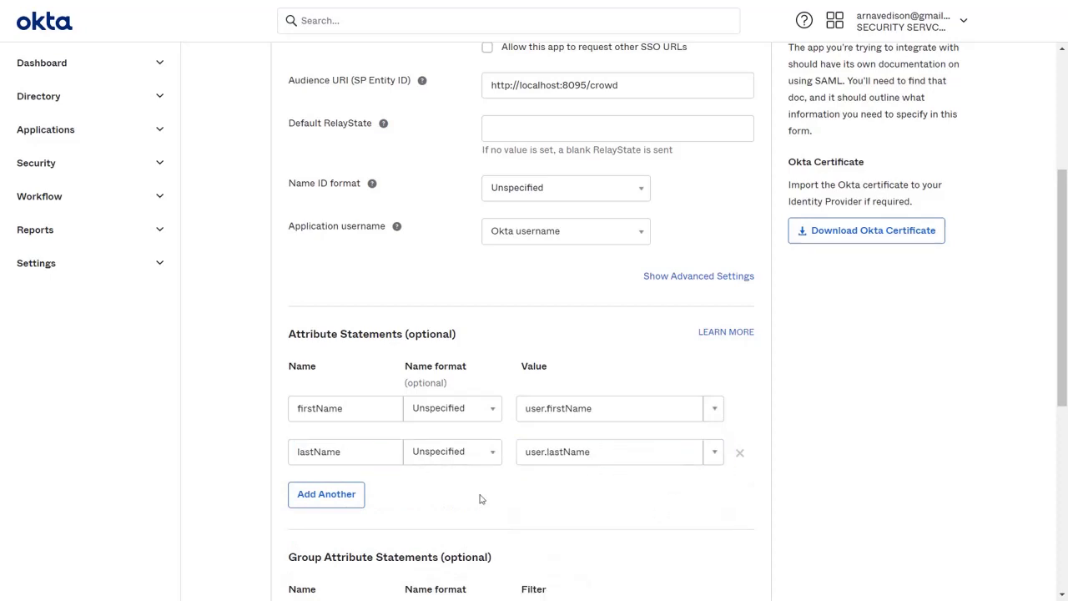
Add a third attribute statement email mapped to user.email.
left_click(326, 495)
left_click(373, 496)
type("emai")
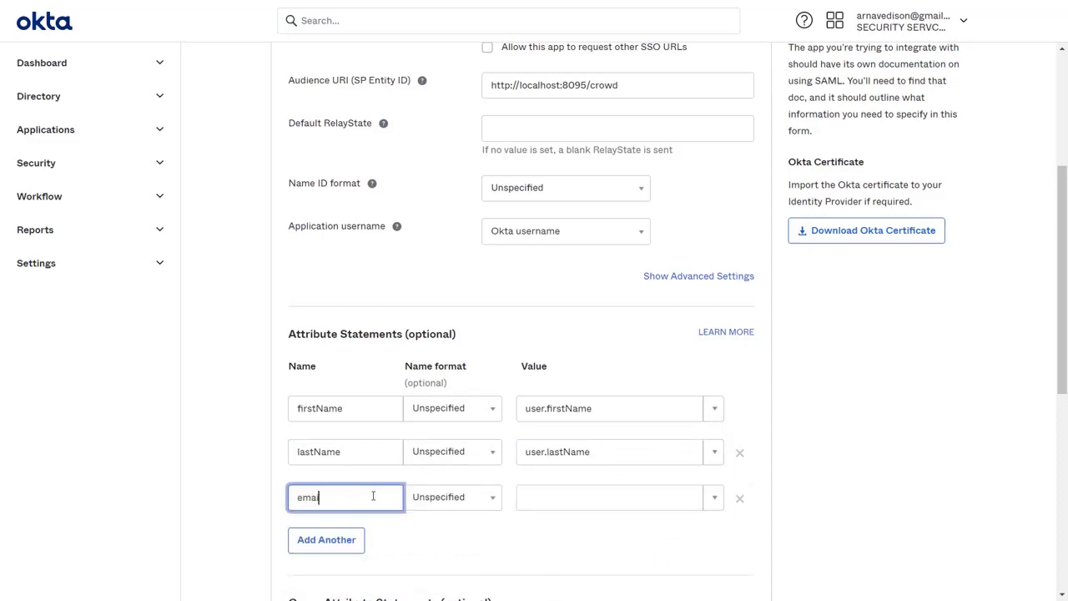
type("l")
left_click(713, 497)
scroll(684, 496, "down", 1)
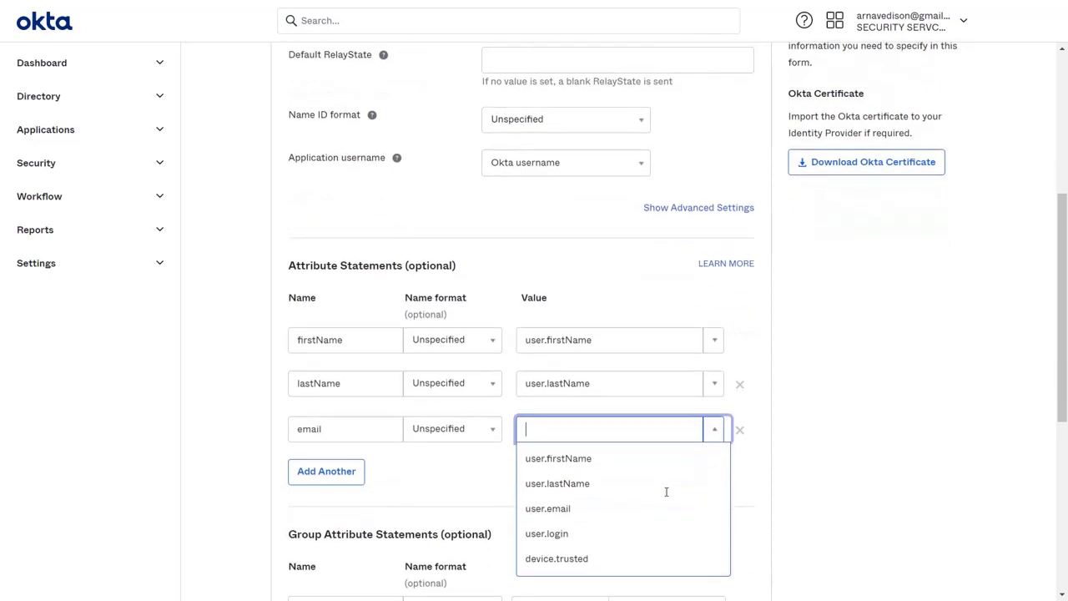
left_click(606, 497)
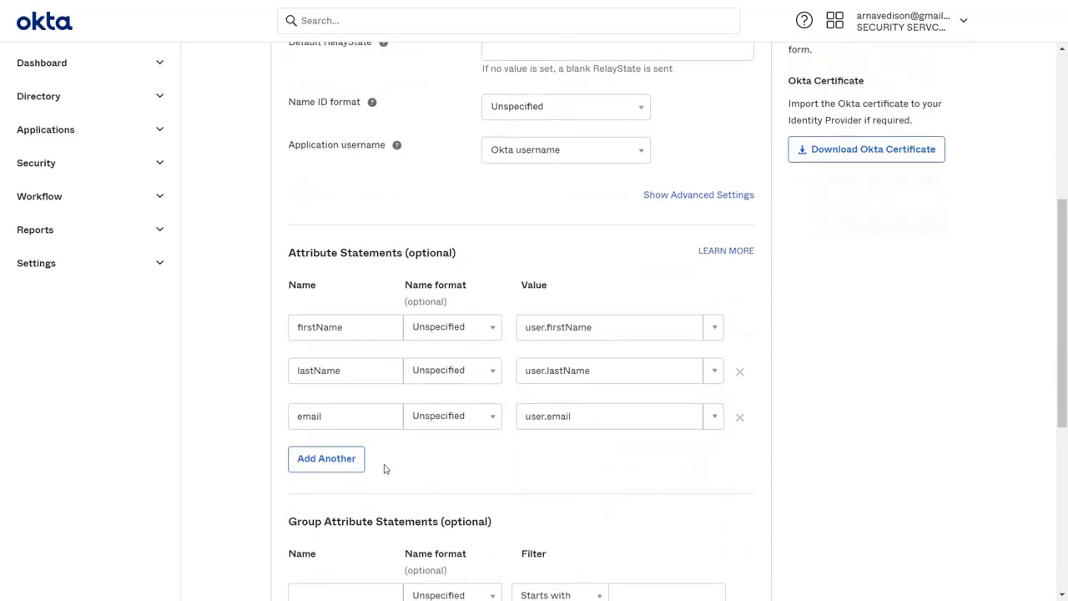
Add a group attribute statement named groups with the Matches regex filter .*.
scroll(385, 469, "down", 3)
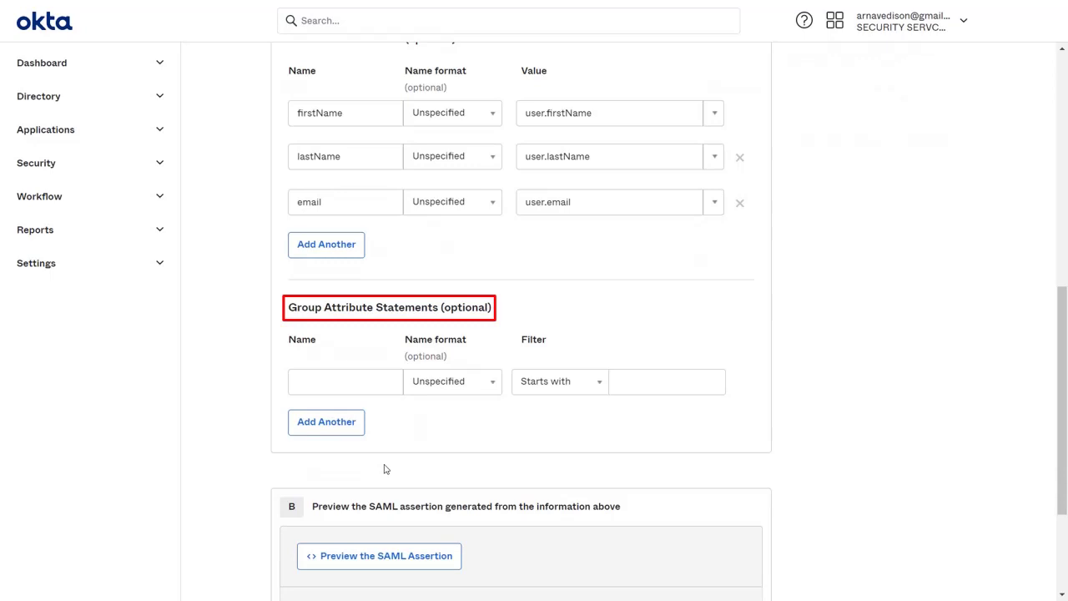
left_click(357, 381)
type("groups")
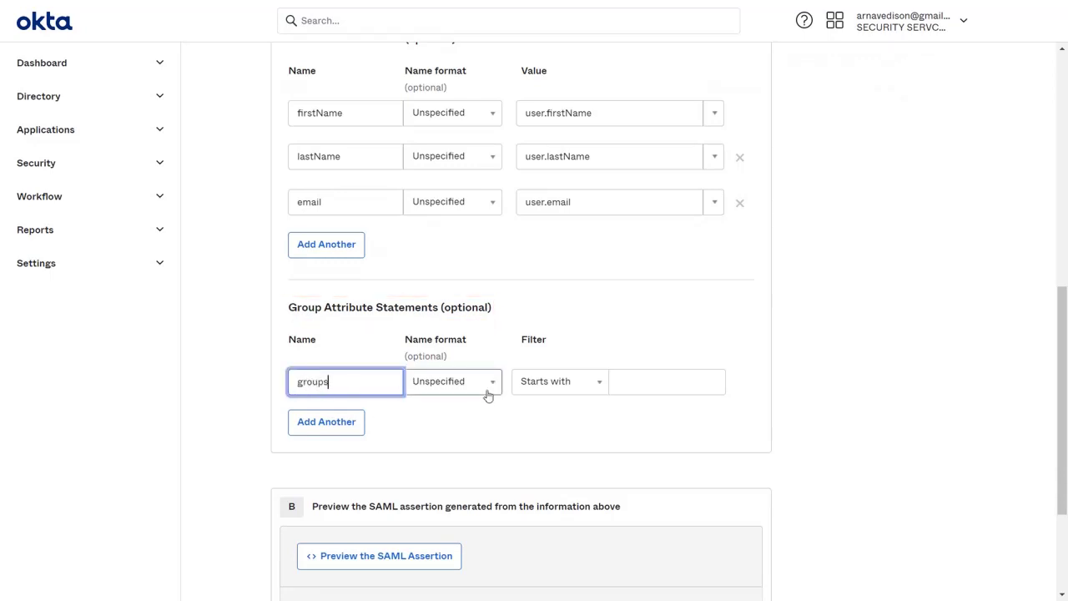
left_click(535, 385)
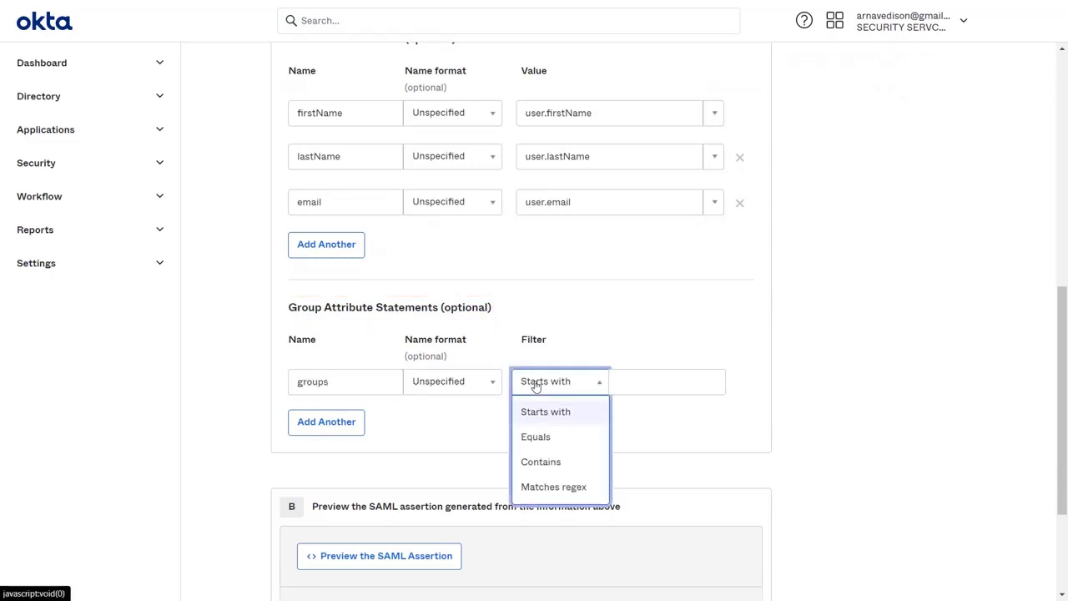
left_click(543, 491)
left_click(640, 390)
type(".*")
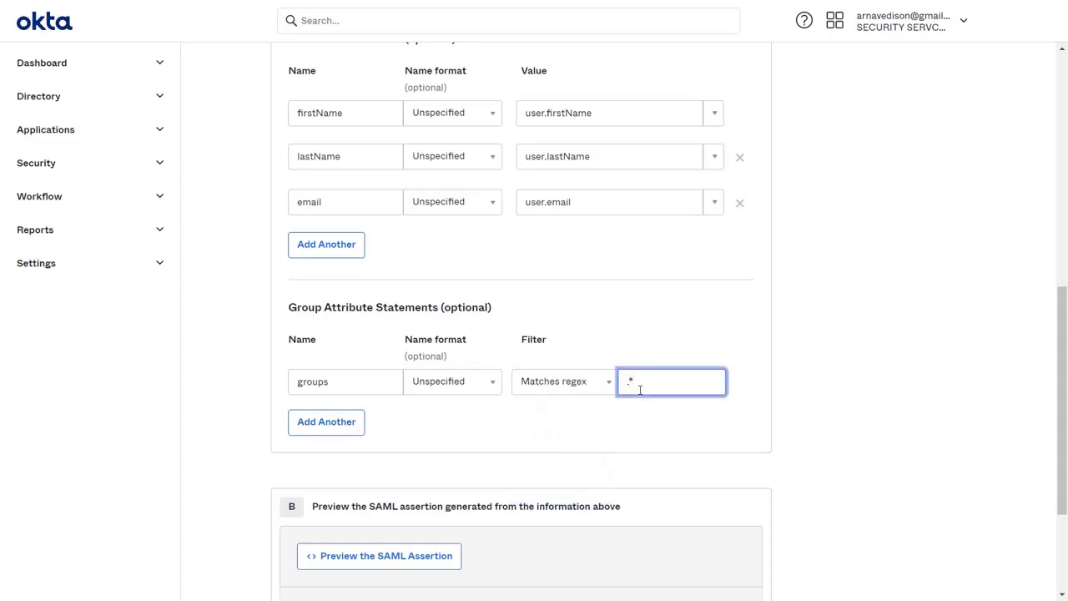
left_click(534, 415)
scroll(534, 415, "down", 2)
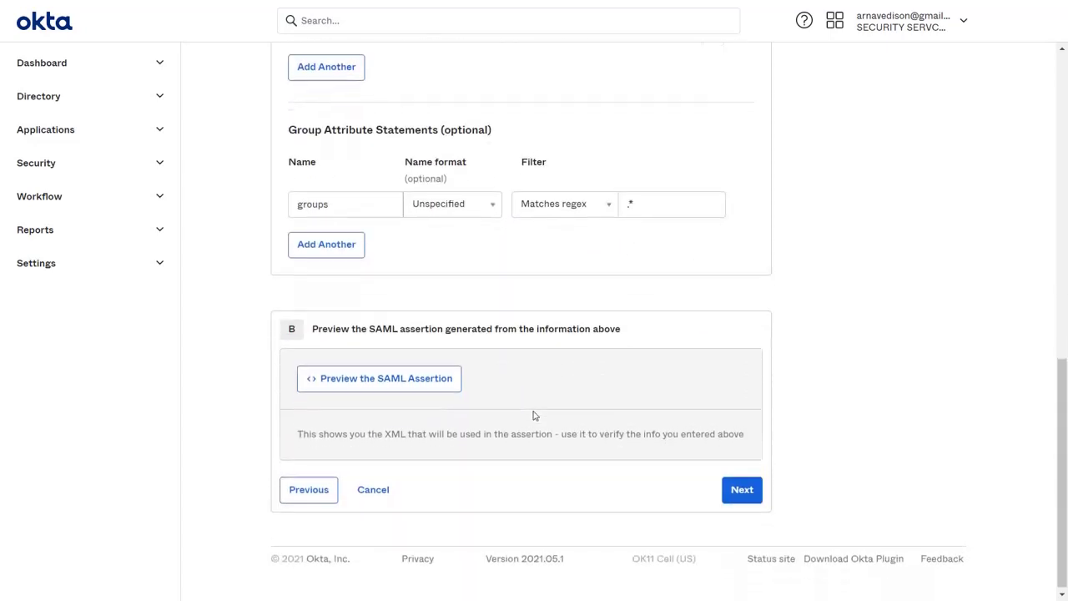
Finish creating the CrowdSAML integration, identifying it as a software vendor app.
left_click(742, 486)
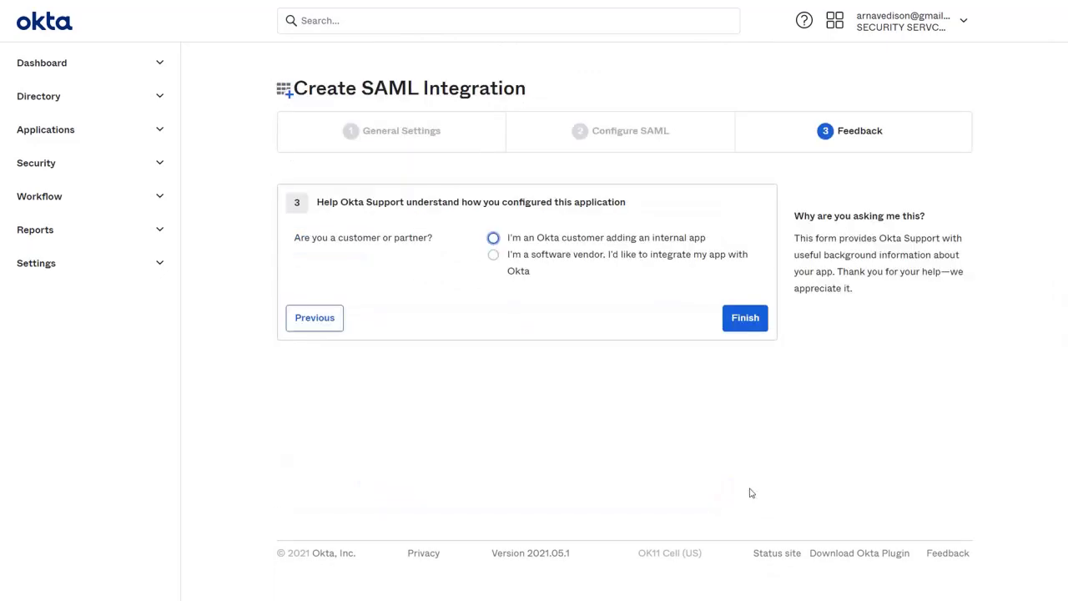
left_click(493, 255)
left_click(738, 404)
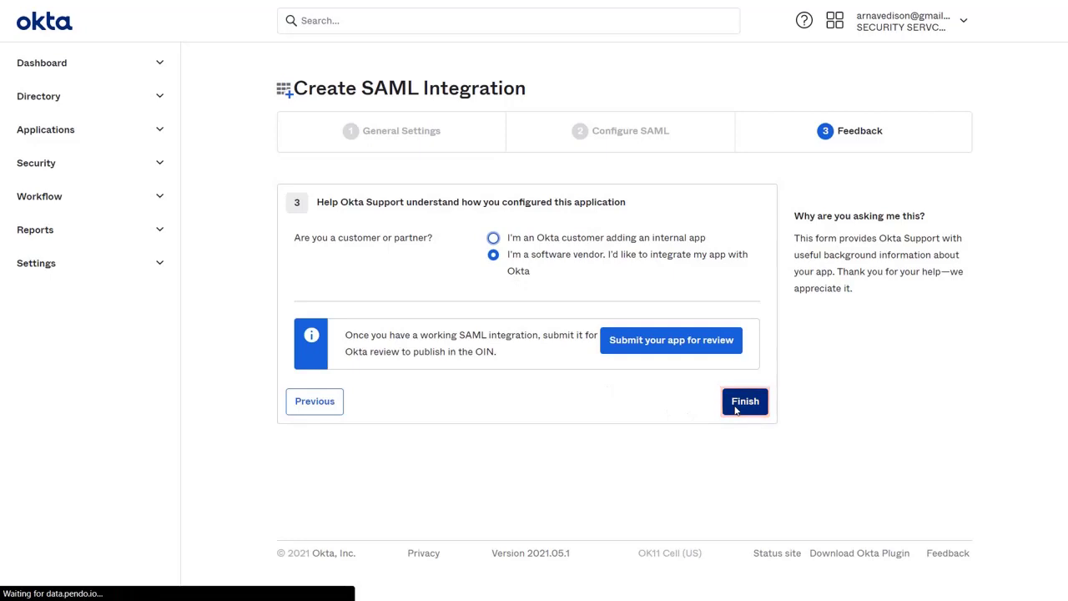
Assign the CrowdSAML app to the listed user and save the assignment.
left_click(528, 226)
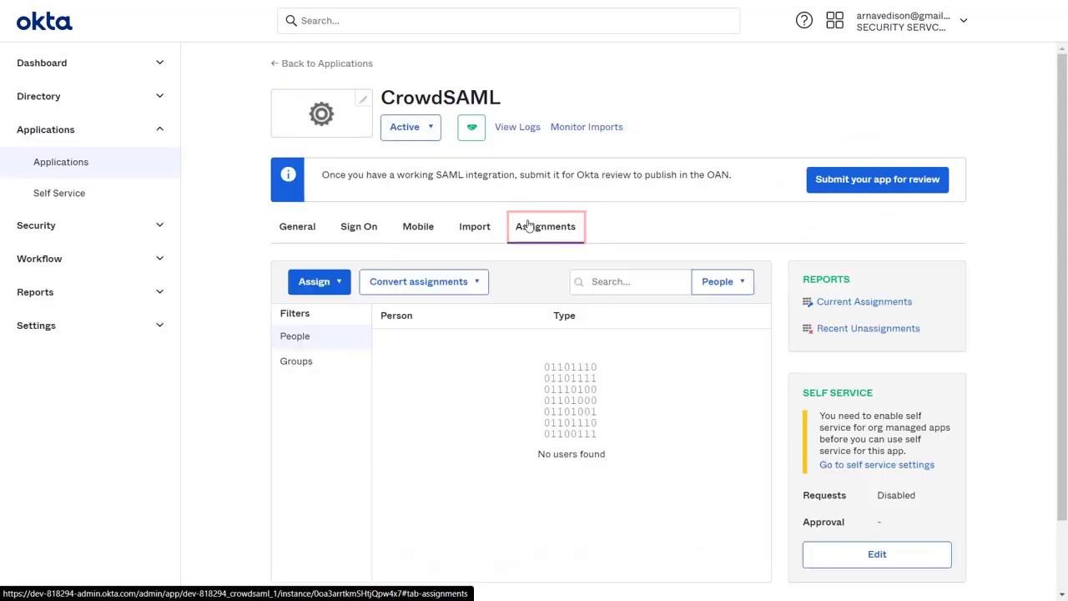
left_click(338, 283)
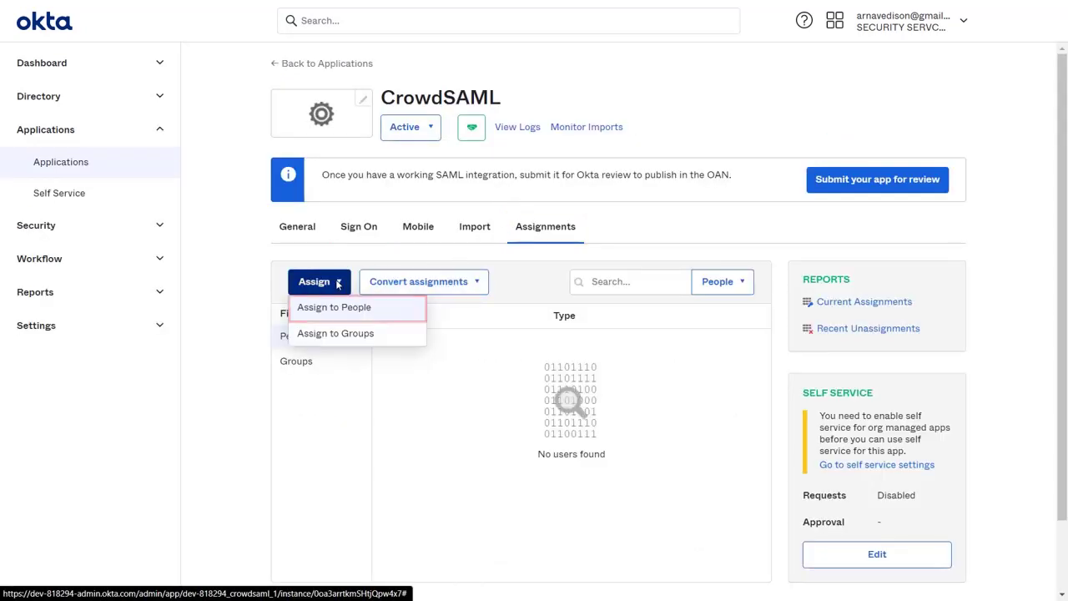
left_click(343, 314)
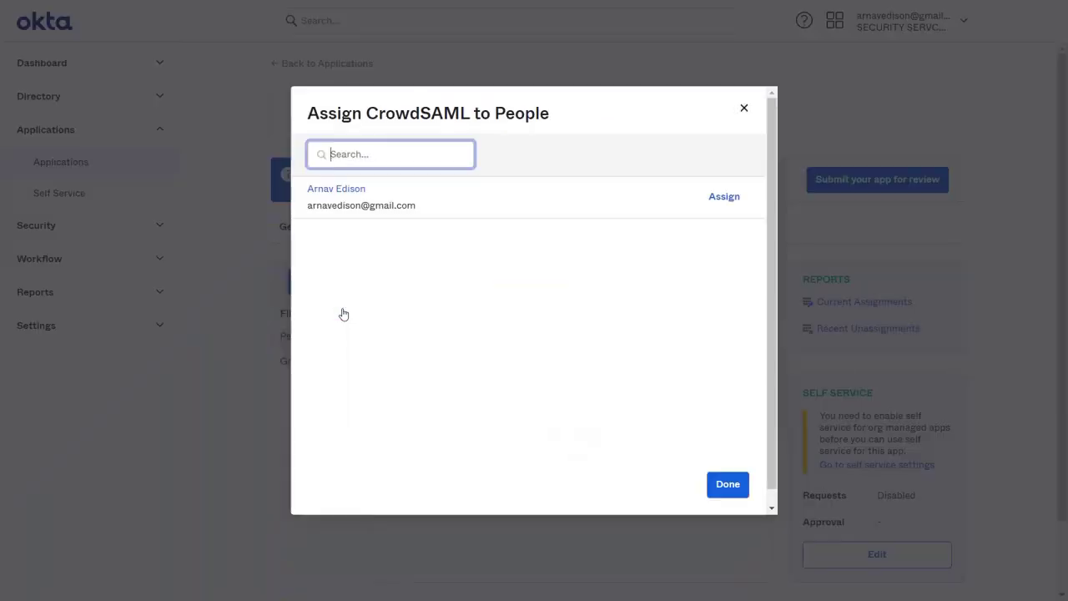
left_click(714, 199)
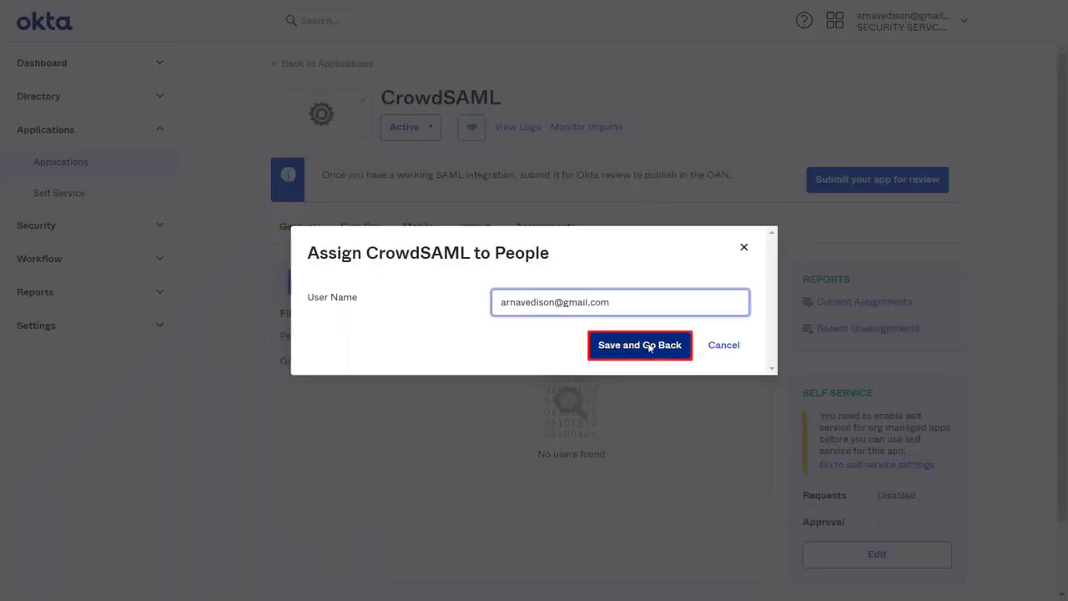
left_click(649, 345)
left_click(730, 487)
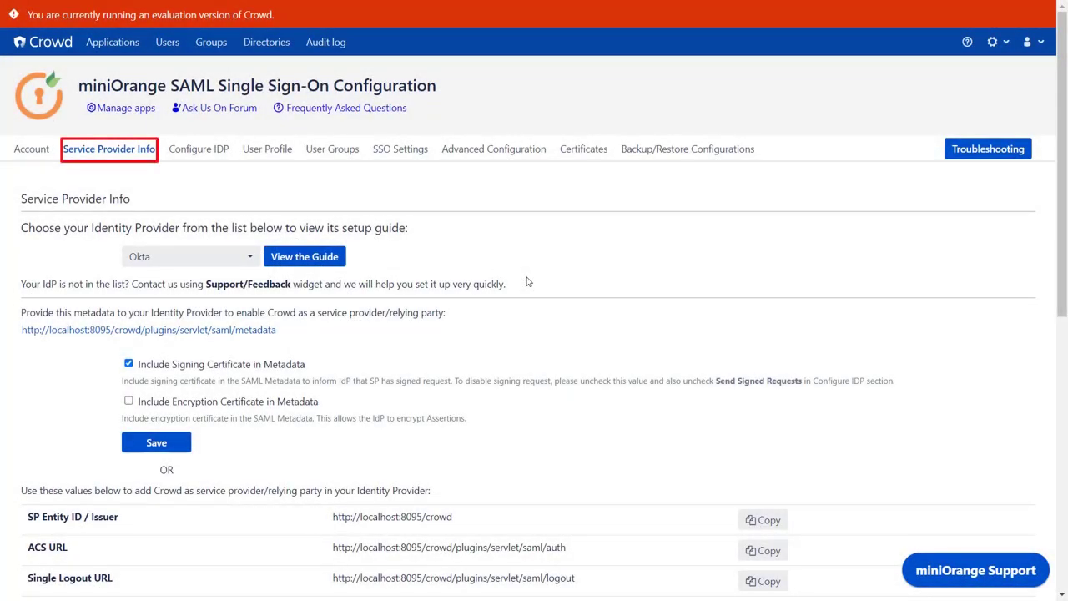
Move past Service Provider Info to Import From Metadata and enter Okta as IDP Name.
scroll(526, 282, "down", 6)
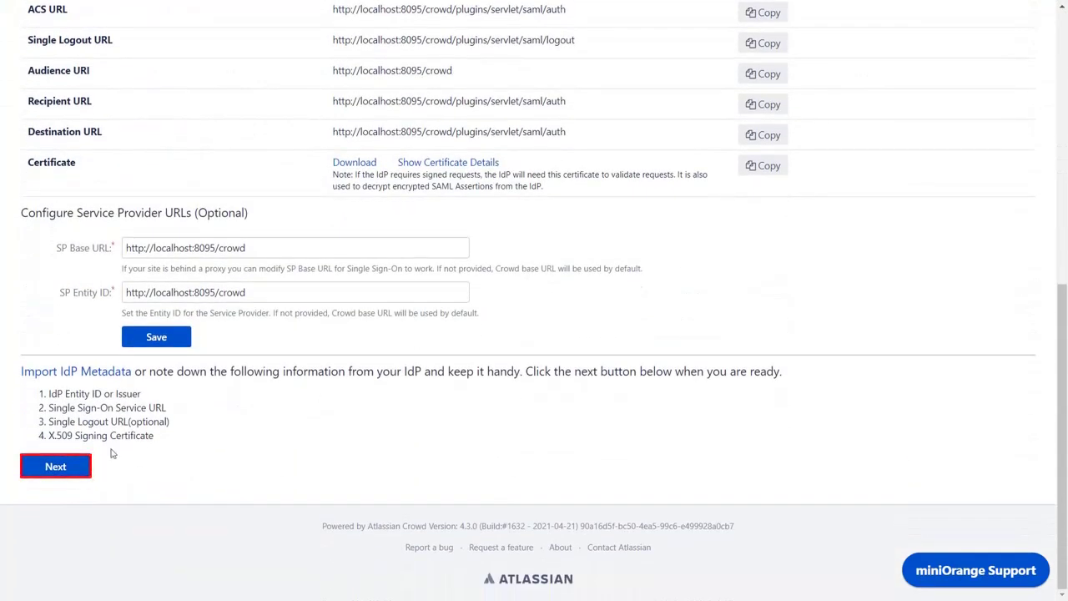
left_click(67, 467)
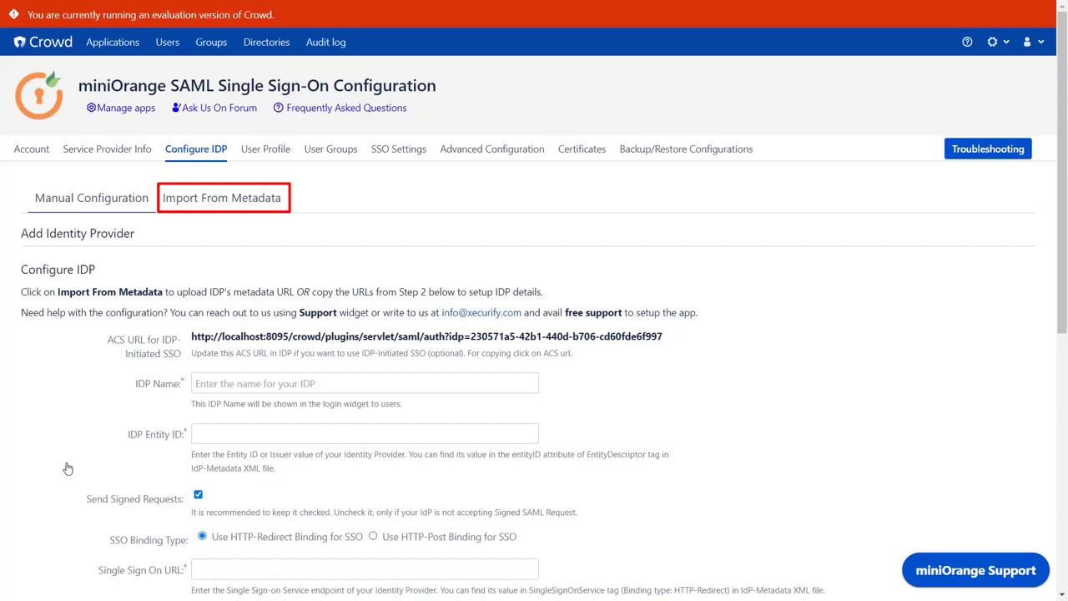
left_click(221, 200)
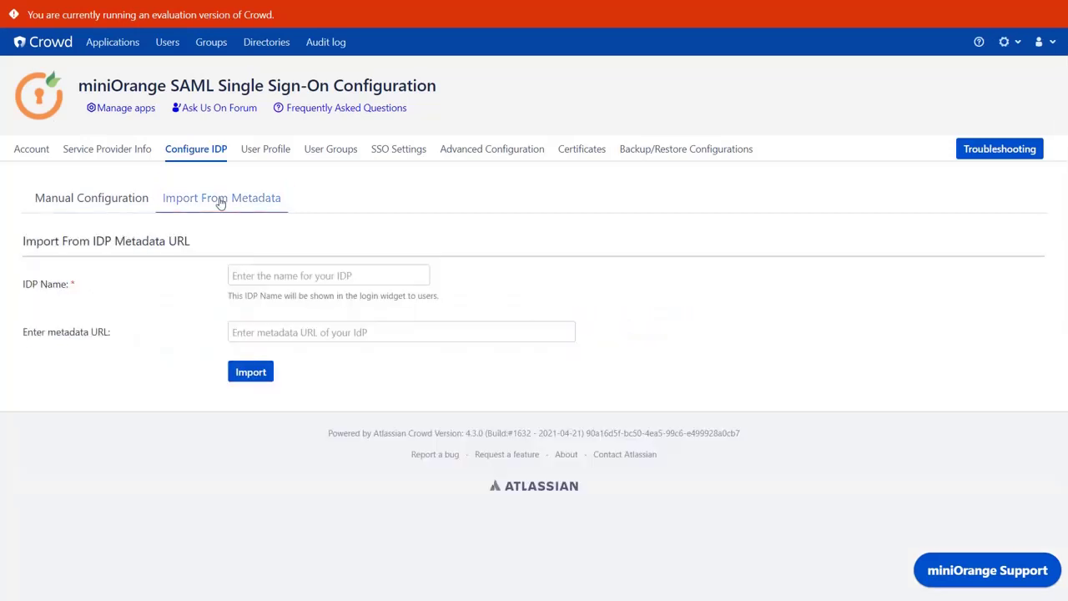
left_click(252, 277)
type("O")
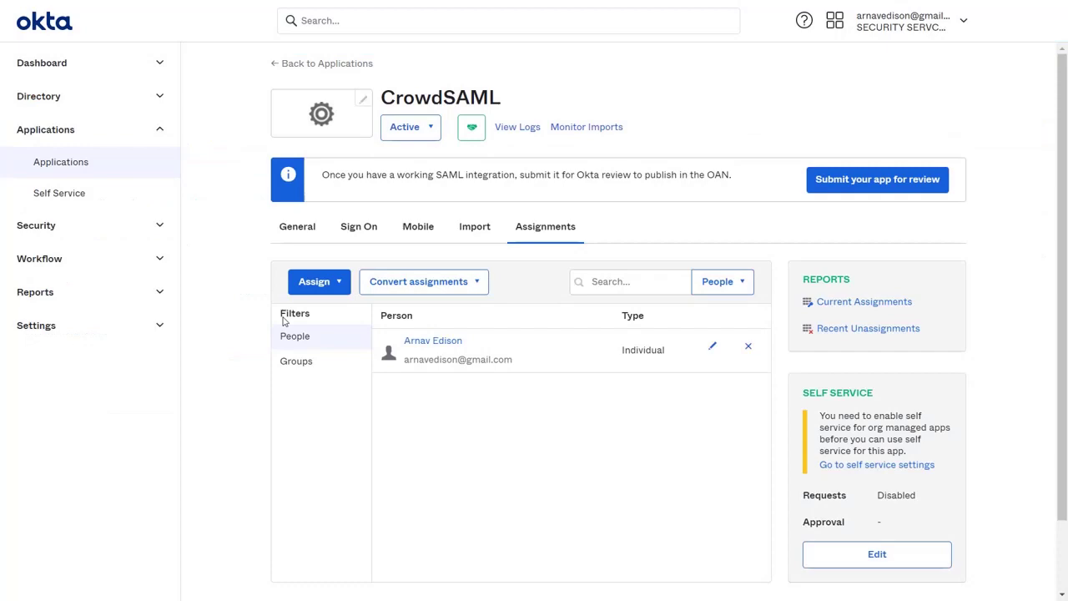
Open CrowdSAML's Identity Provider metadata from the Sign On tab and copy its URL into Crowd.
left_click(350, 232)
scroll(409, 351, "down", 3)
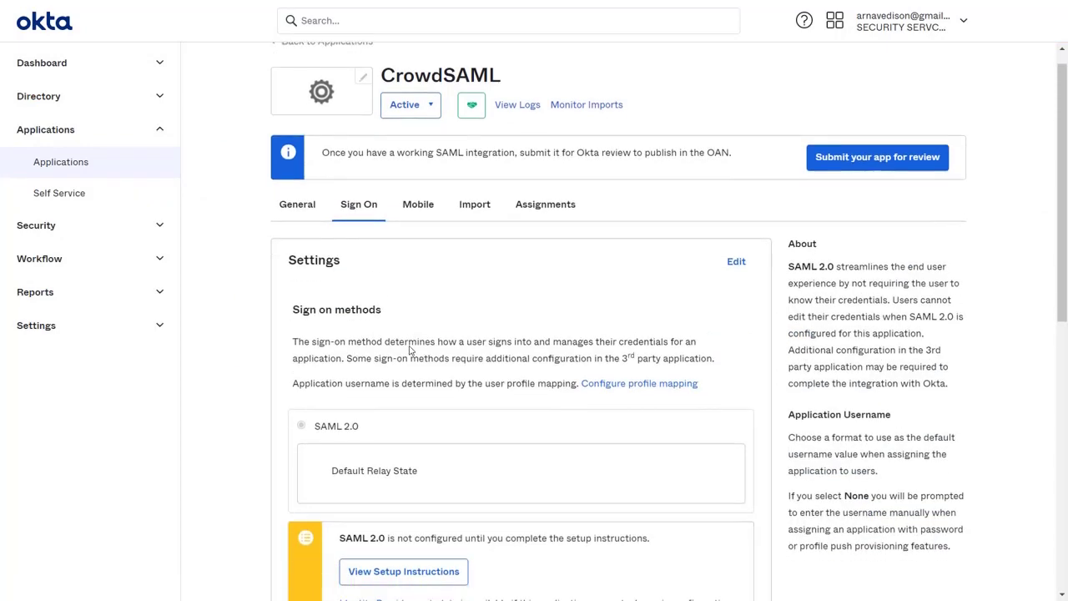
scroll(409, 351, "down", 1)
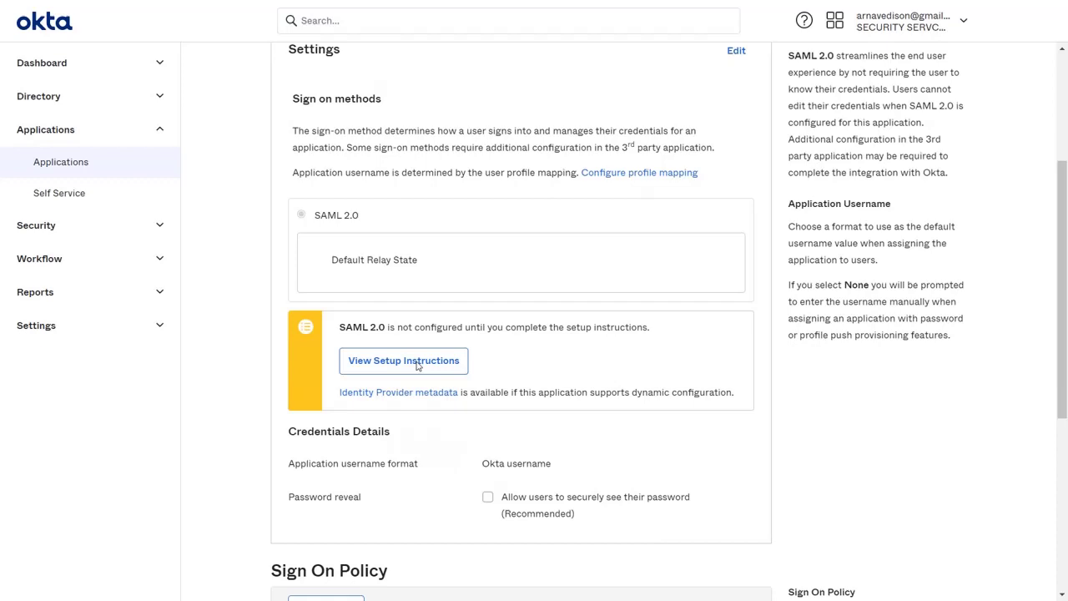
left_click(433, 402)
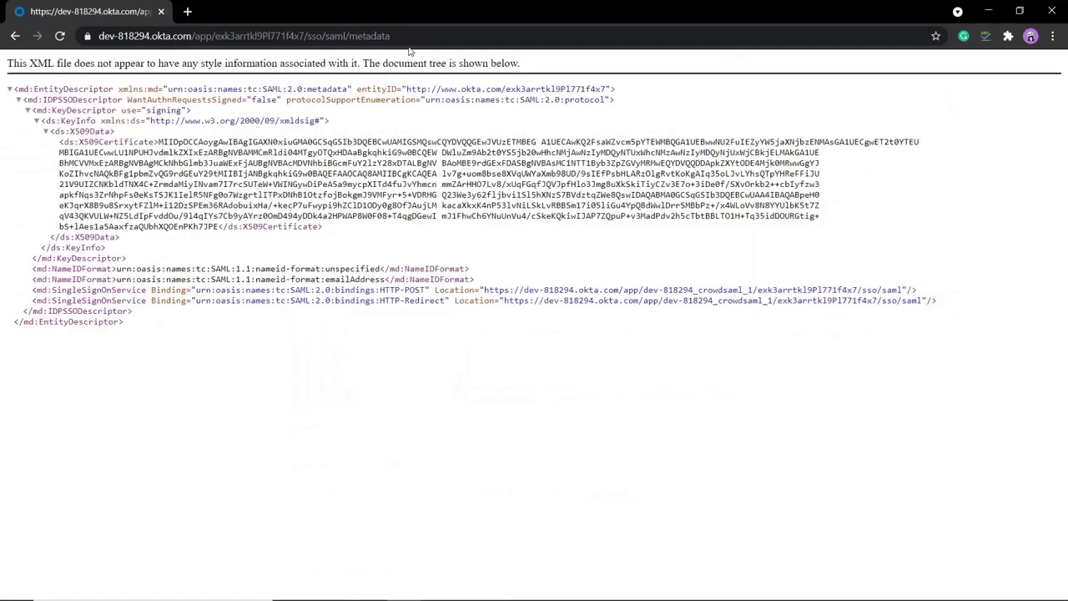
left_click(408, 37)
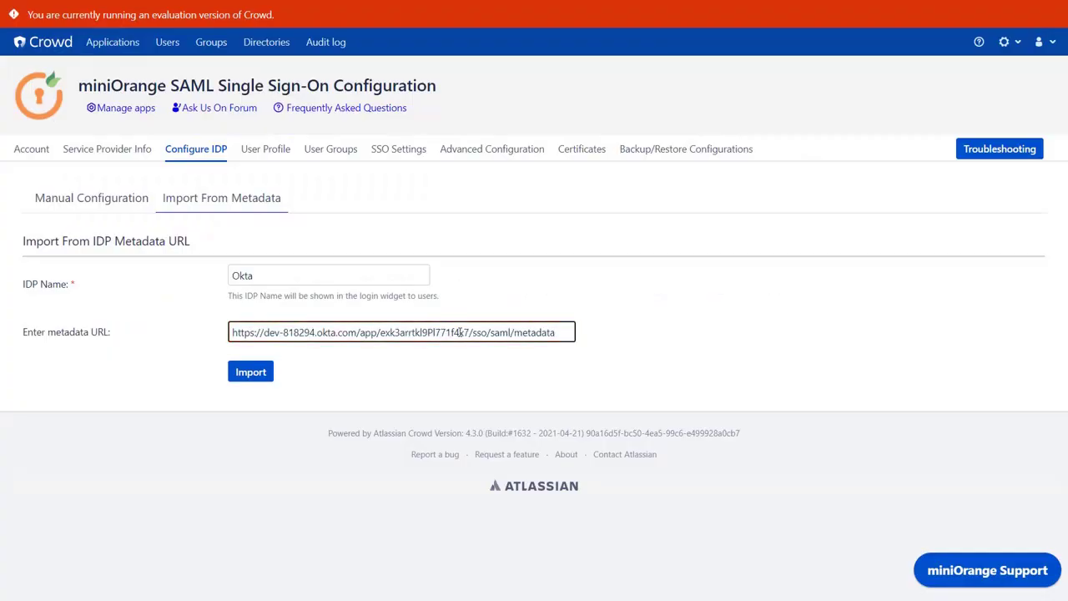
Import the Okta metadata, pass Test Configuration, and save the SAML settings.
left_click(259, 378)
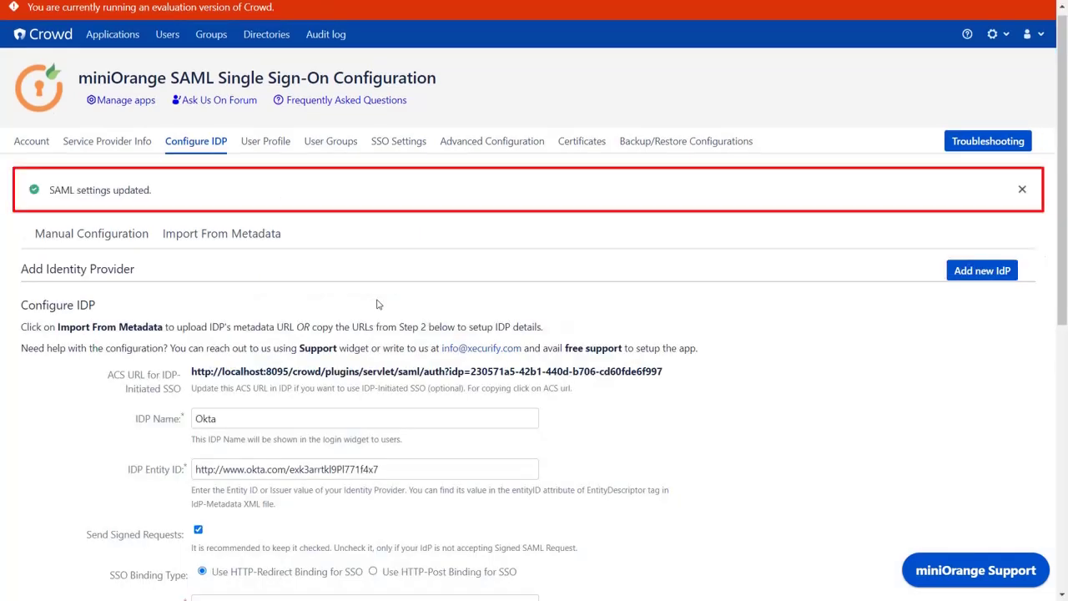
scroll(376, 304, "down", 6)
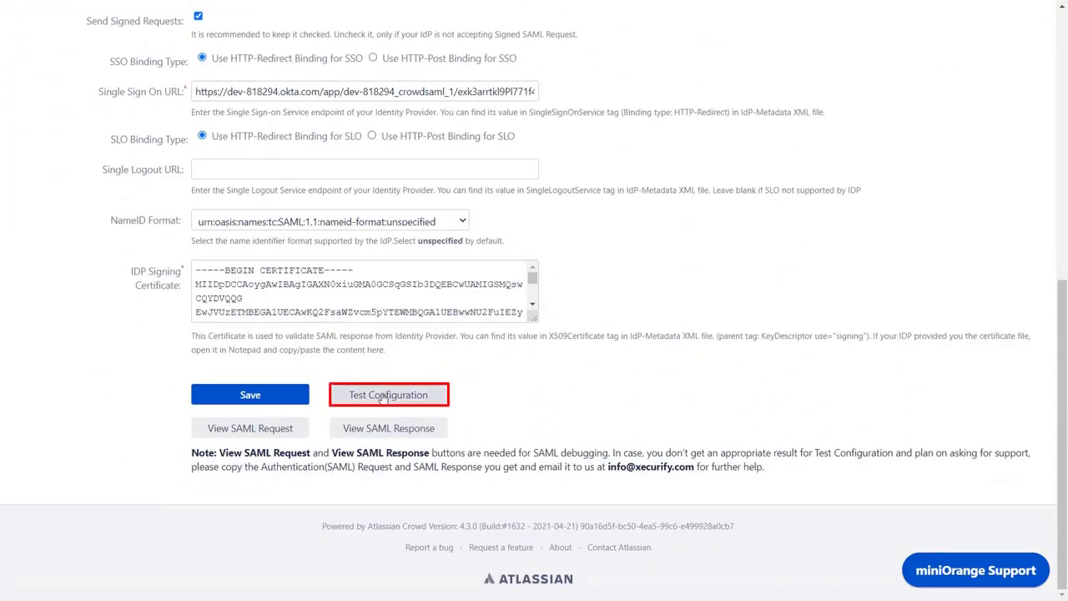
left_click(383, 398)
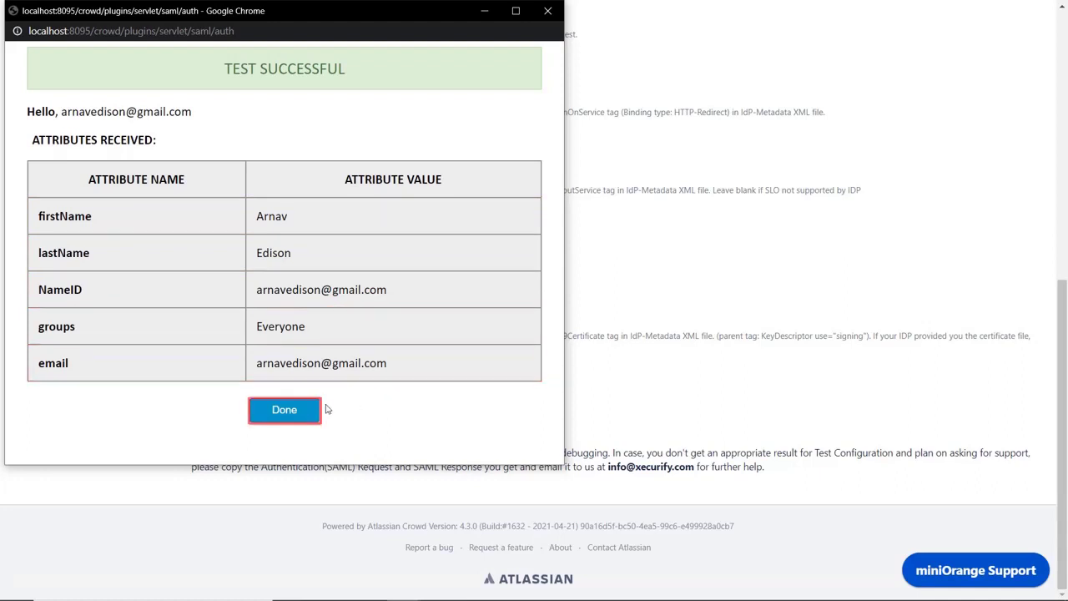
left_click(287, 413)
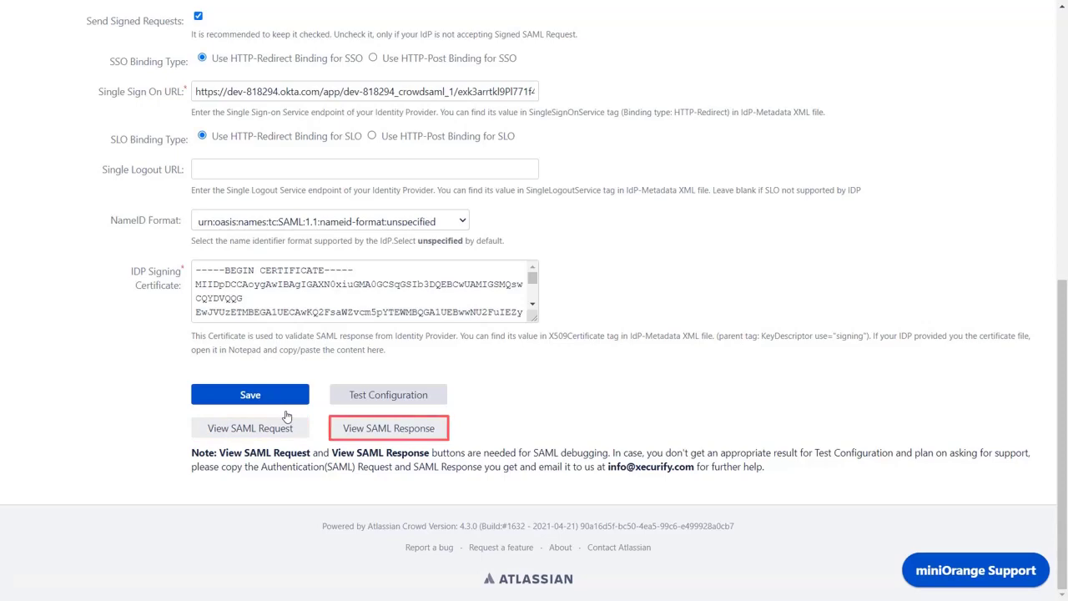
left_click(286, 402)
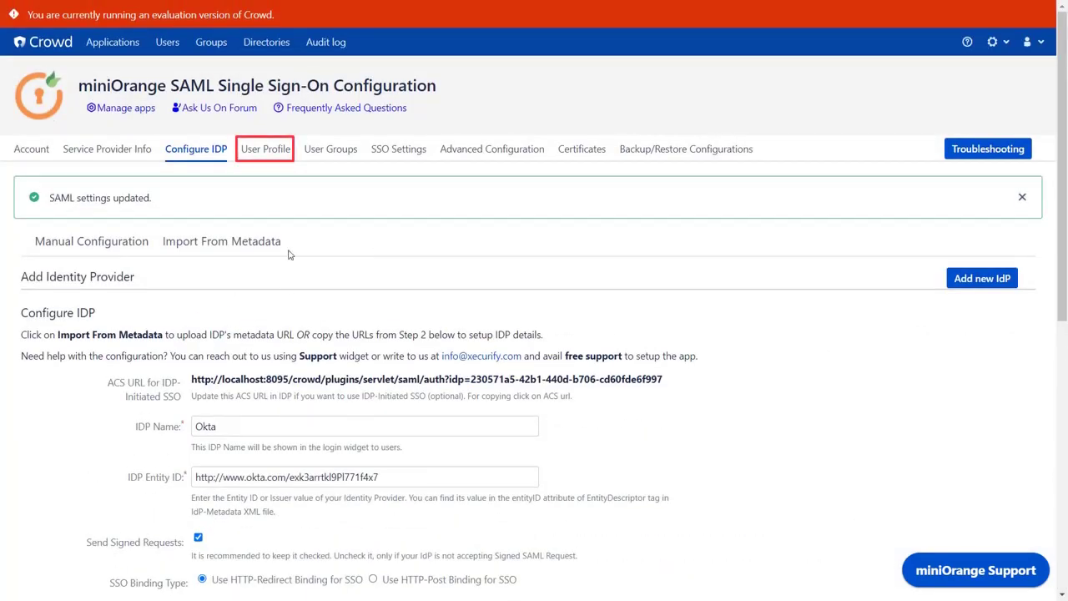
On the User Profile tab, map Email, First Name and Last Name to 'email', 'firstName', 'lastName' and save.
left_click(272, 160)
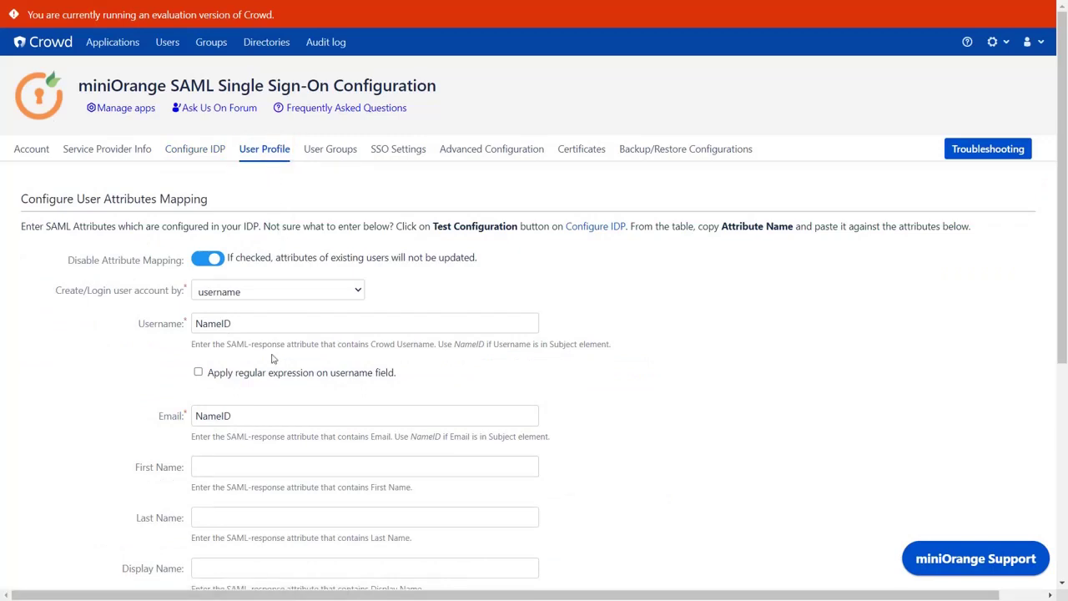
left_click_drag(249, 415, 176, 424)
type("email")
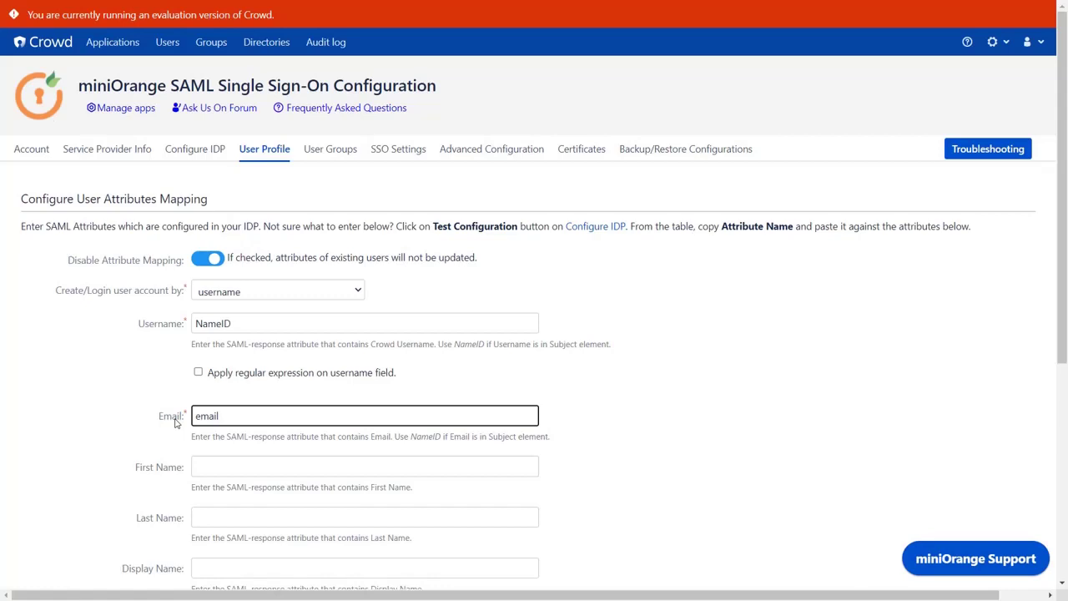
left_click(219, 472)
type("firstName")
left_click(229, 518)
type("lastName")
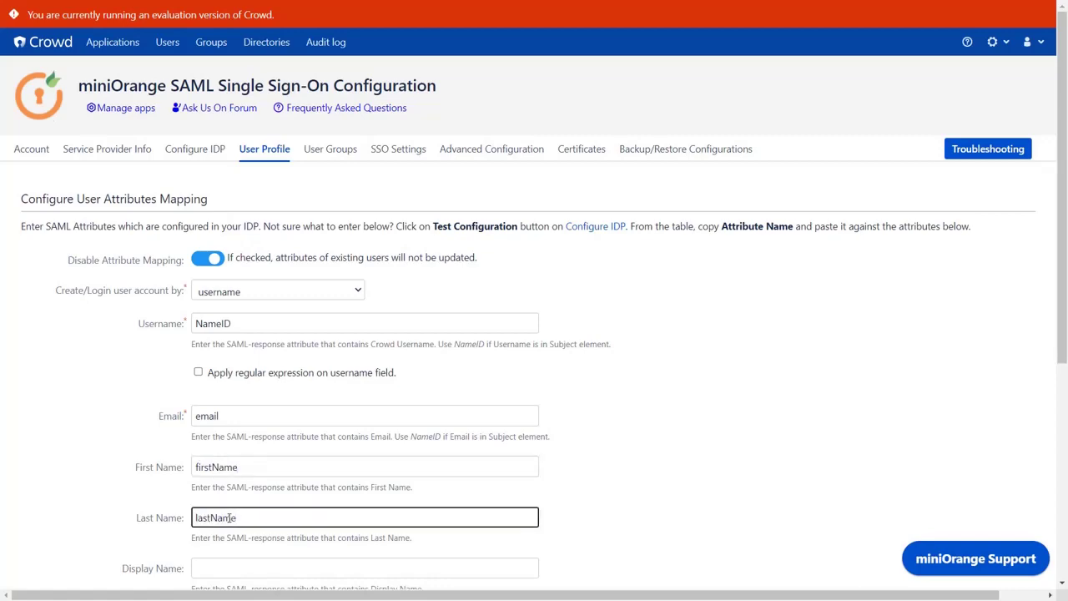
scroll(229, 517, "down", 5)
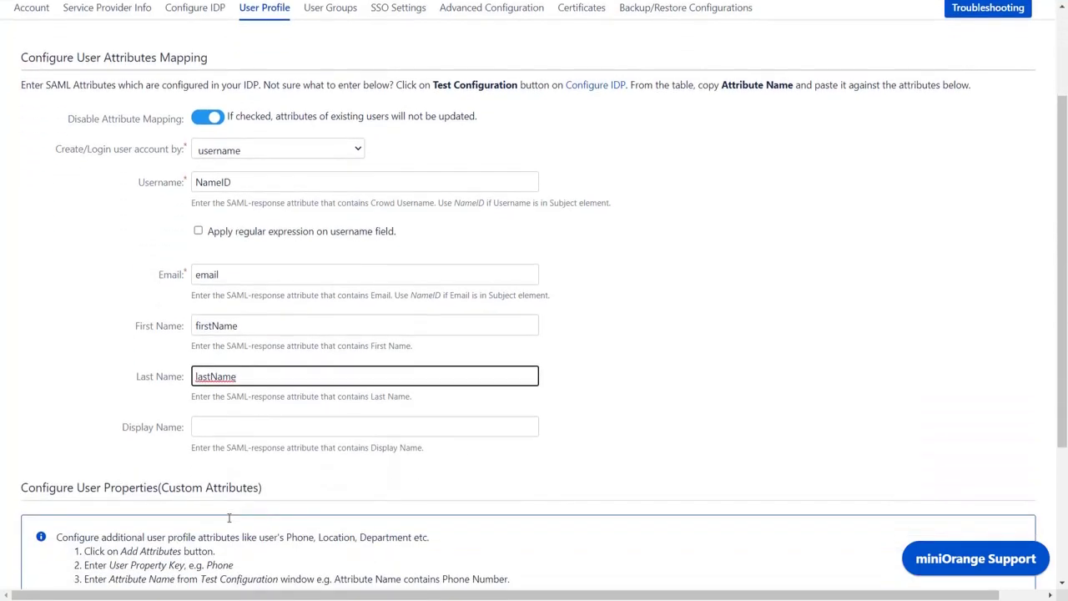
left_click(215, 454)
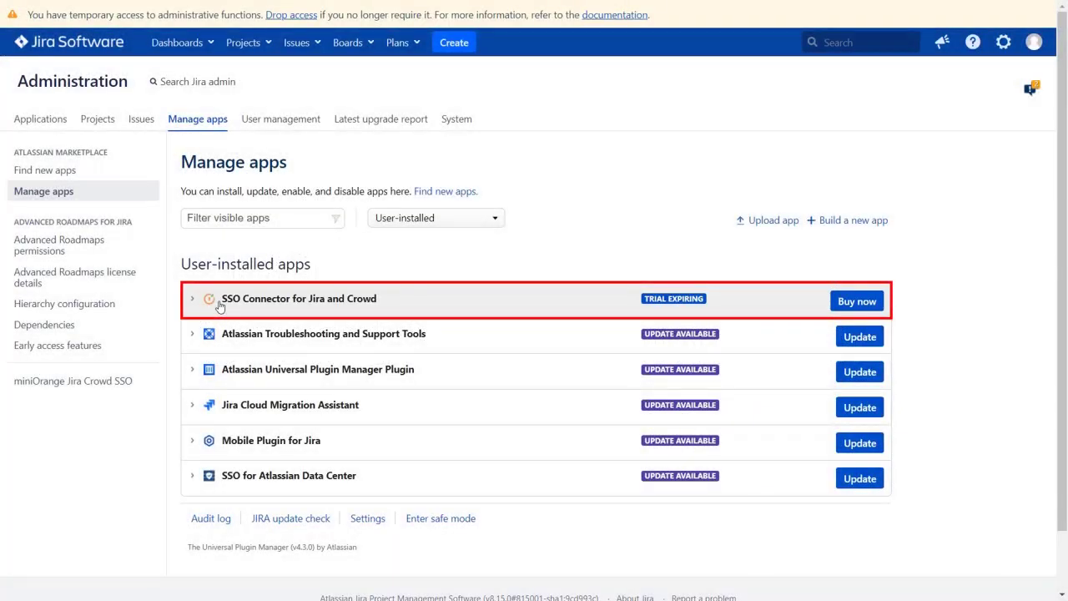
left_click(124, 385)
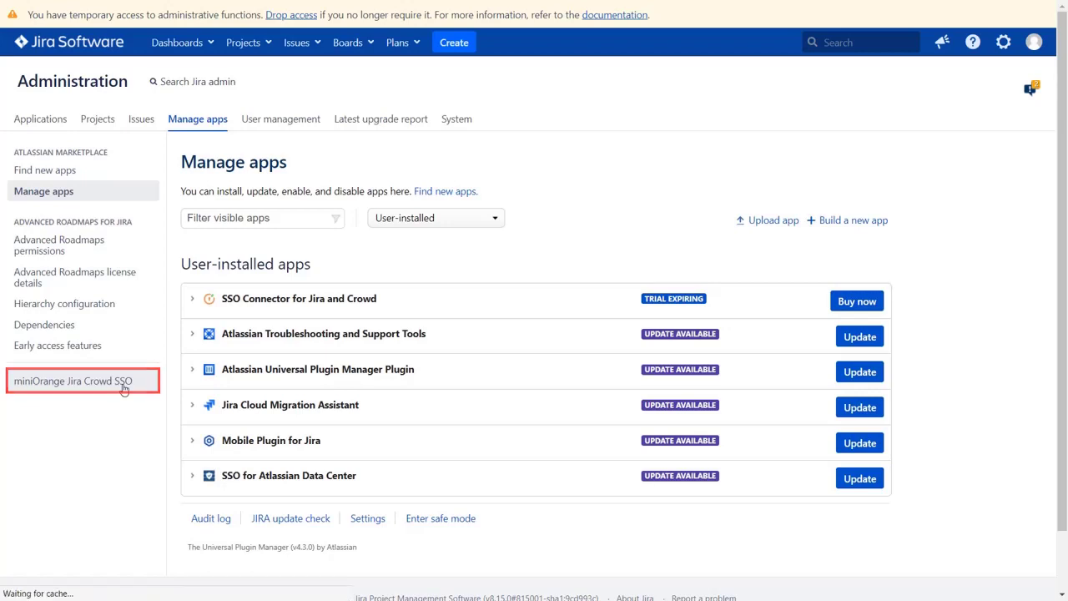
left_click(126, 224)
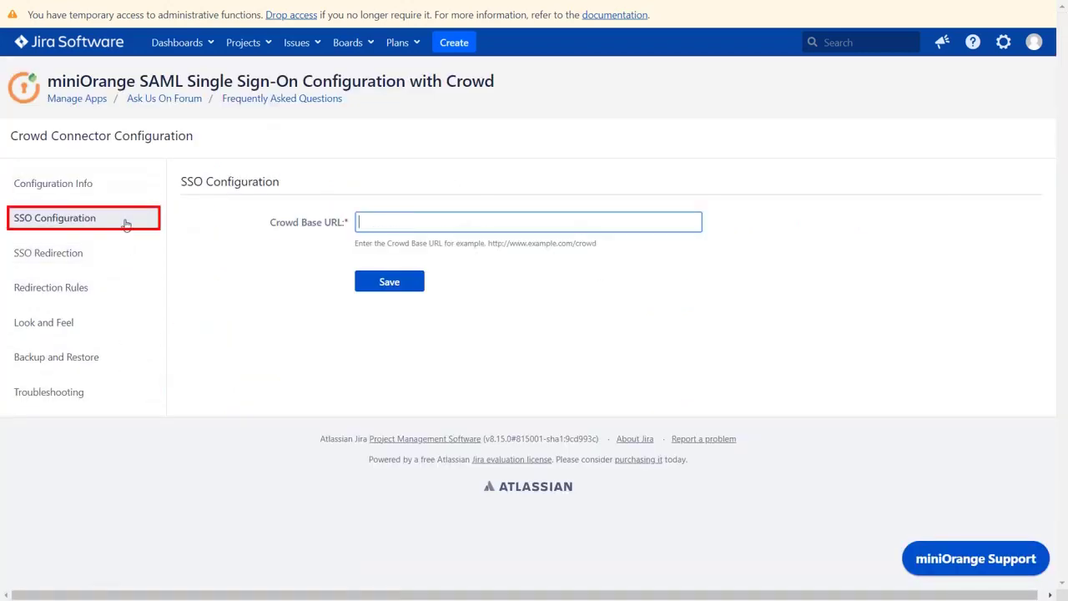
type("http://localhost:8095/crowd")
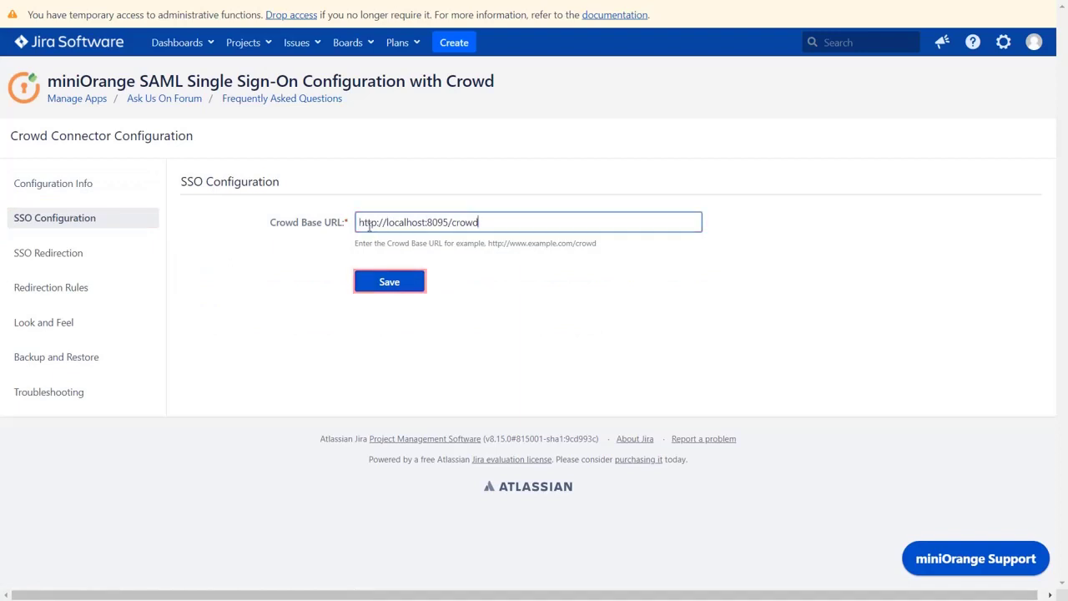
left_click(406, 282)
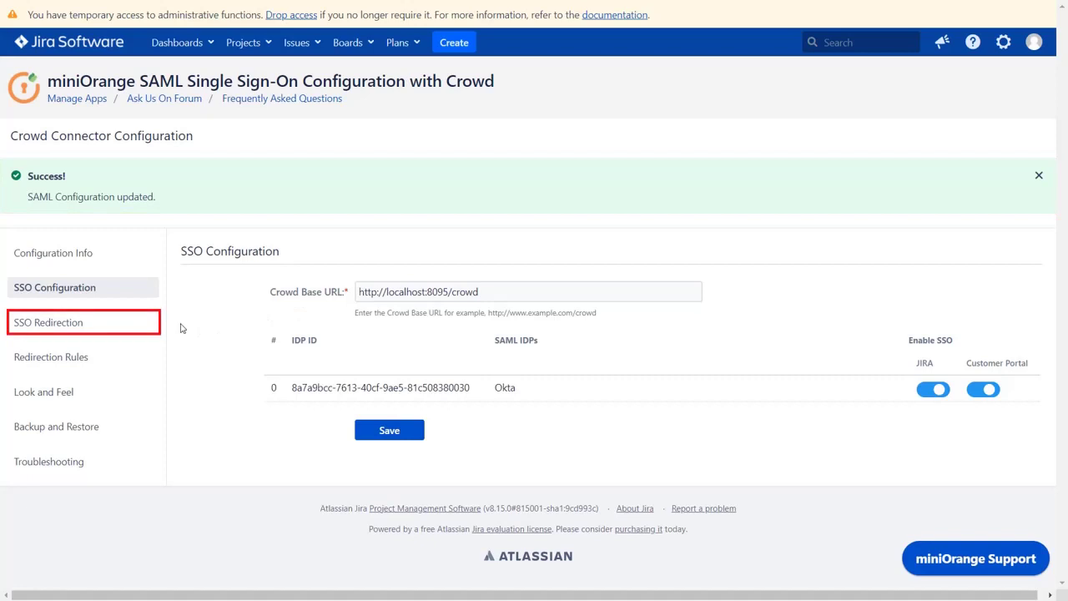
Turn on Auto Redirect to IdP in the SSO Redirection settings and save.
left_click(137, 325)
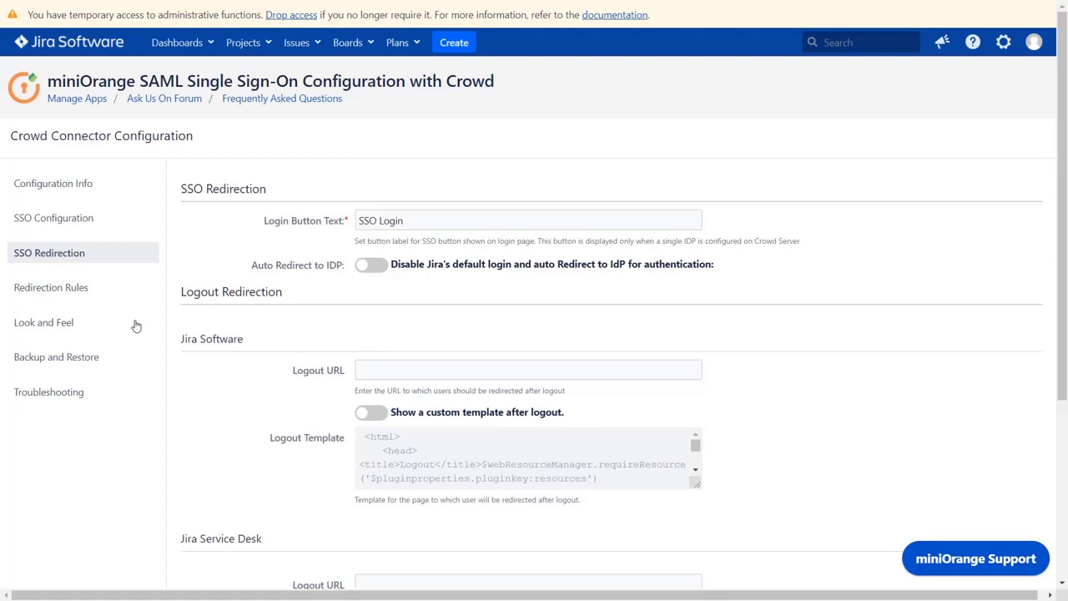
left_click(369, 272)
scroll(369, 276, "down", 5)
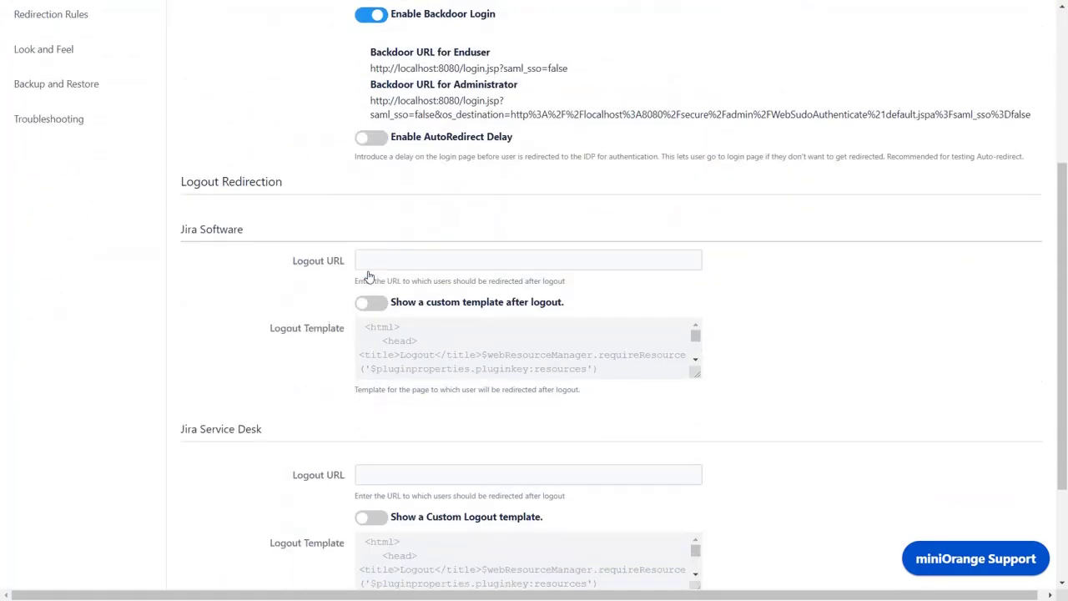
left_click(389, 469)
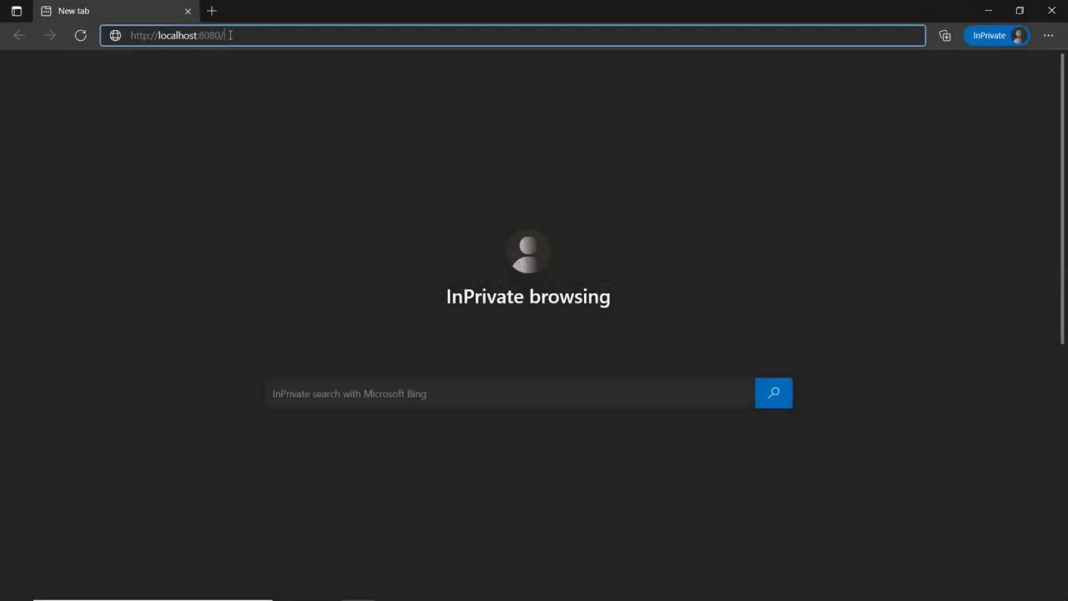
Load Jira at localhost:8080 and sign in on the Okta page with the user's e-mail and password.
key("Return")
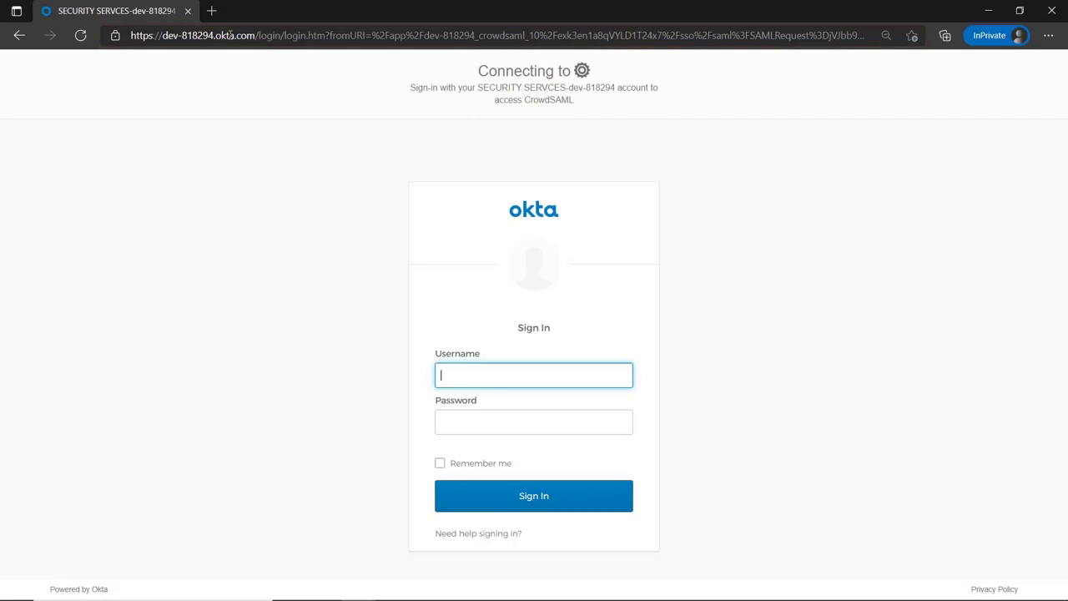
left_click(469, 422)
type("•••••••••••")
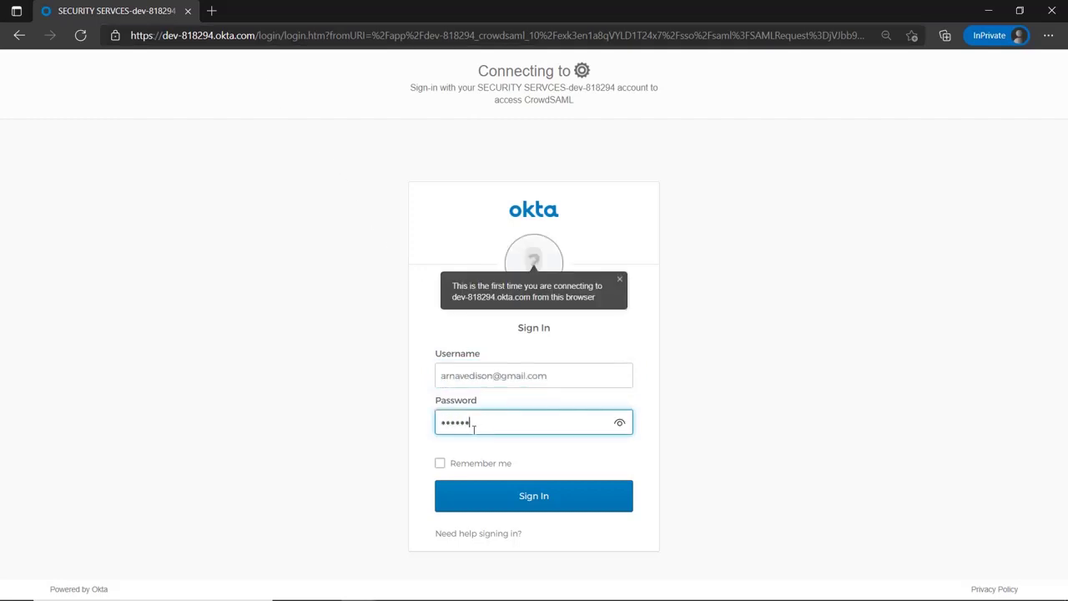
left_click(557, 500)
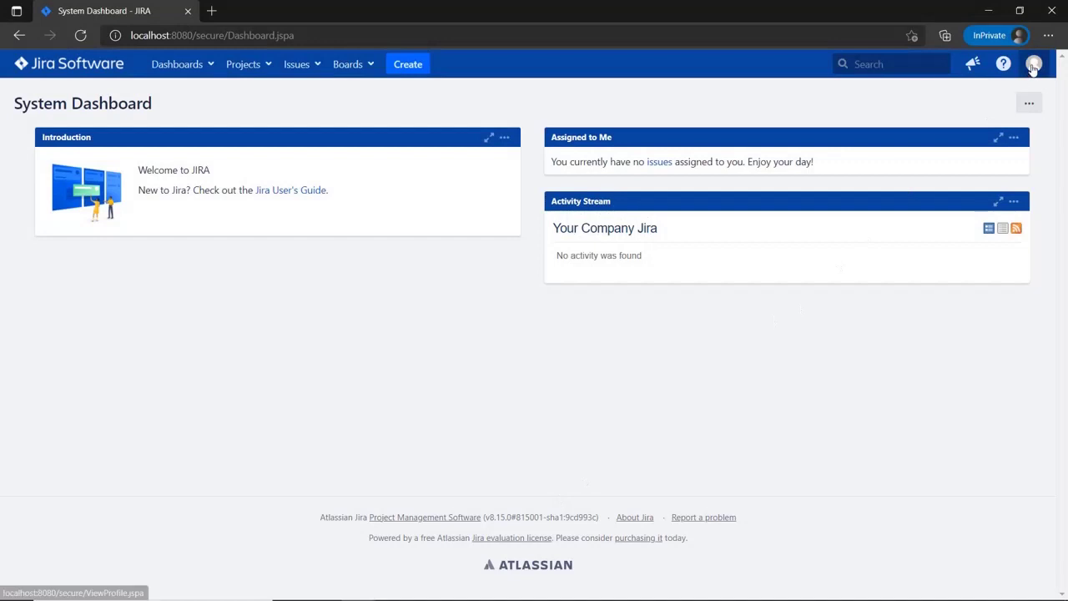
Open the signed-in user's Jira profile page from the avatar menu.
left_click(1035, 63)
left_click(1033, 94)
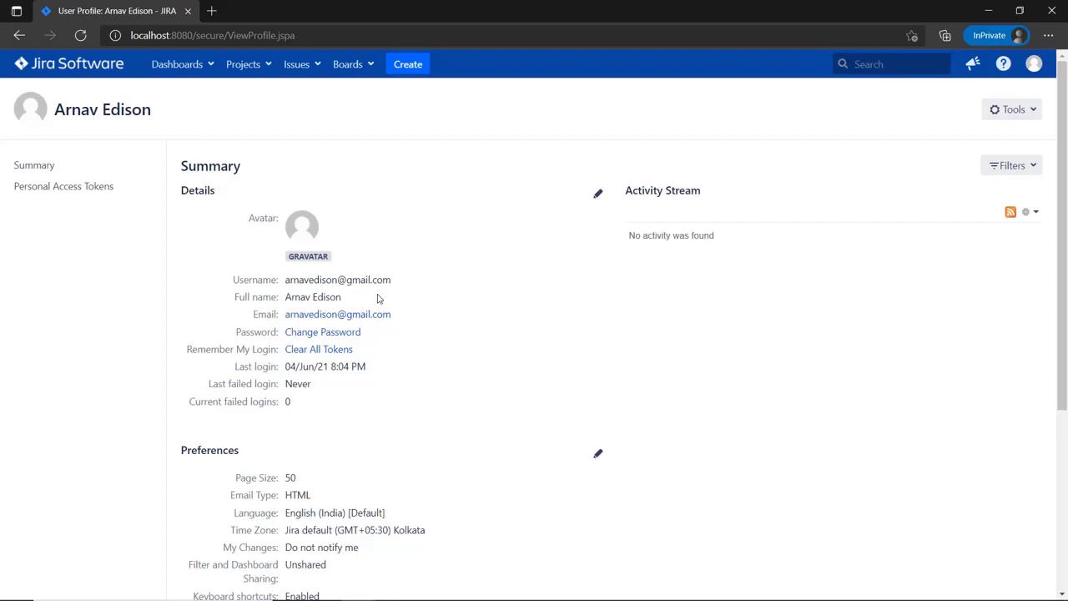
left_click(219, 11)
type("http://localhost:7990/")
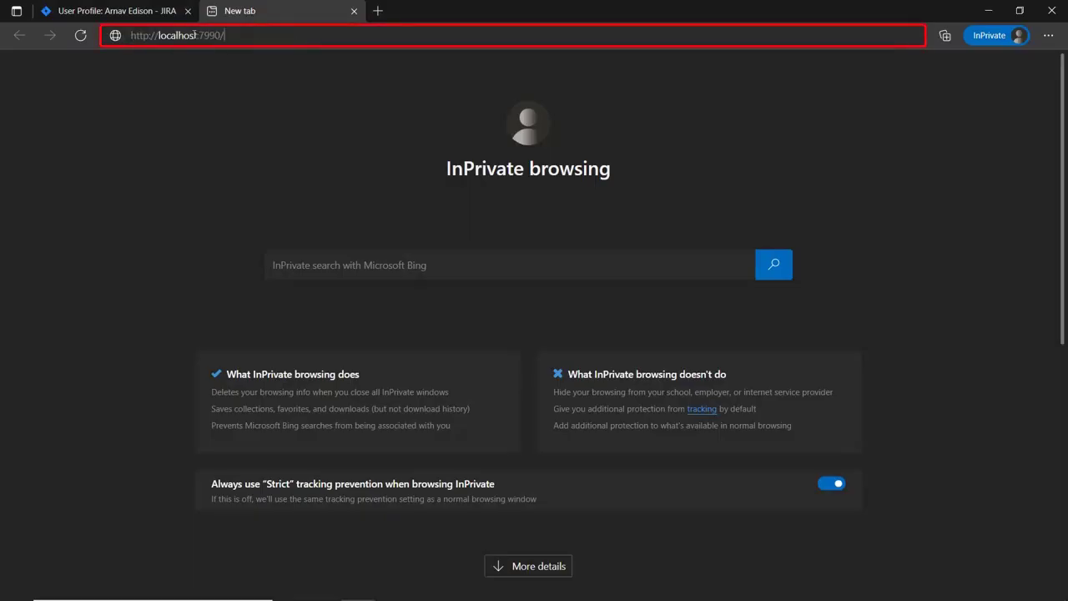
key("Return")
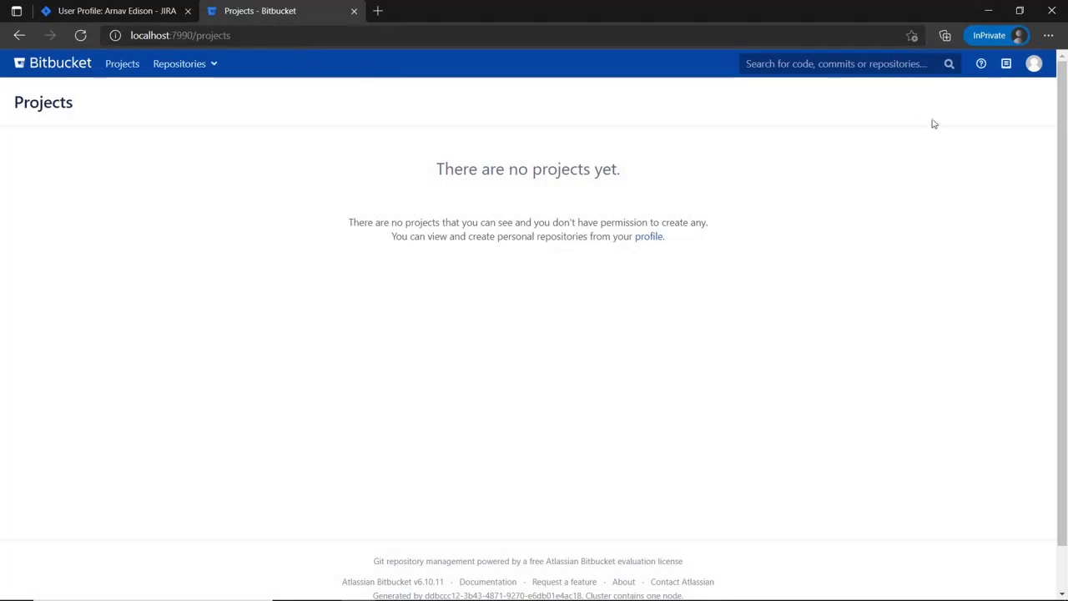
left_click(1034, 67)
left_click(1031, 92)
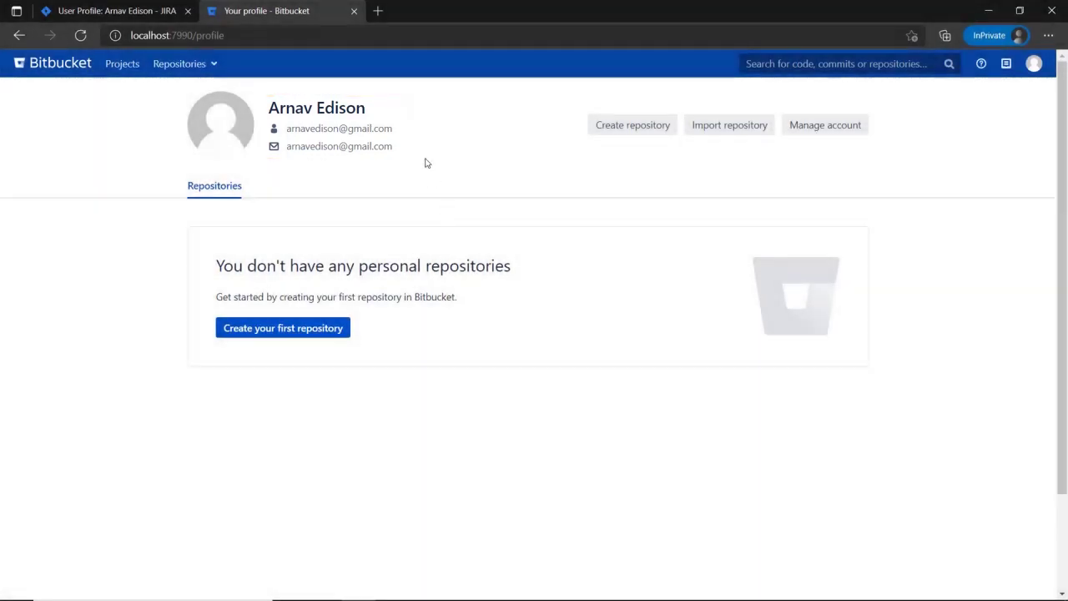
left_click(378, 11)
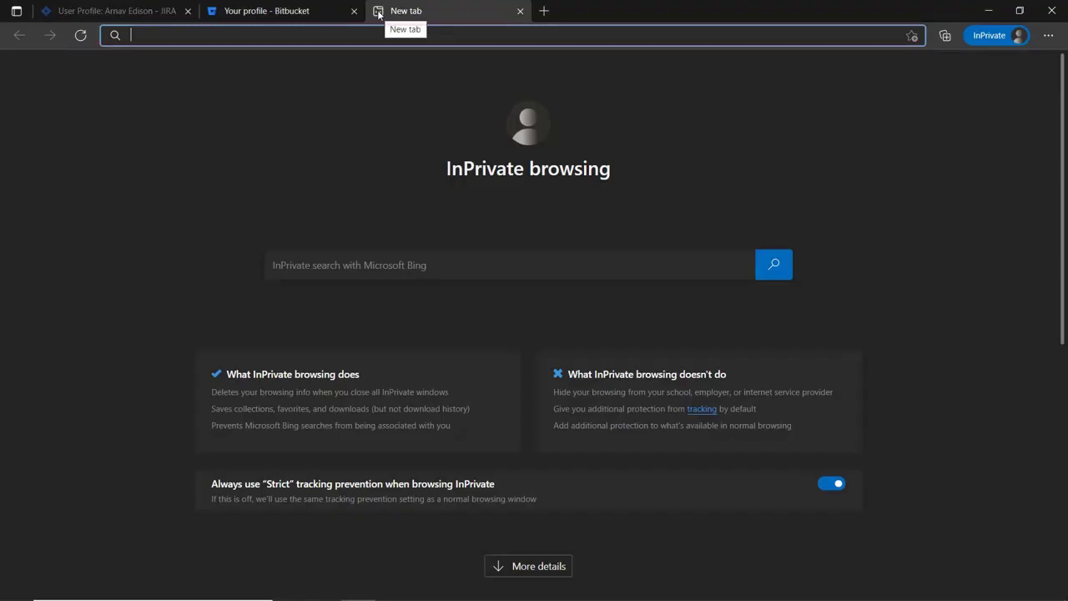
type("http://localhost:8090/")
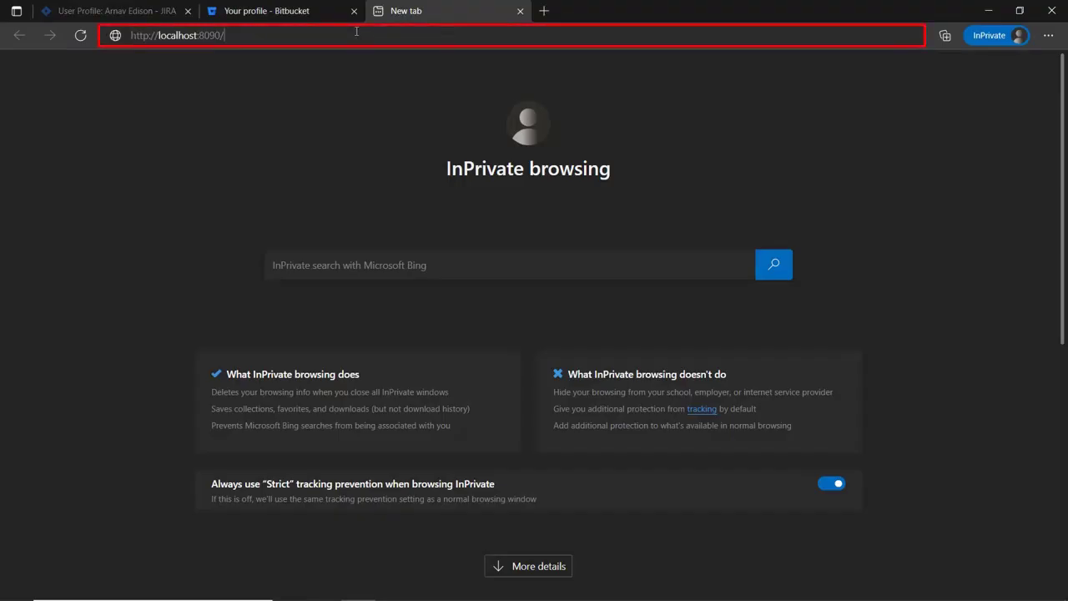
key("Return")
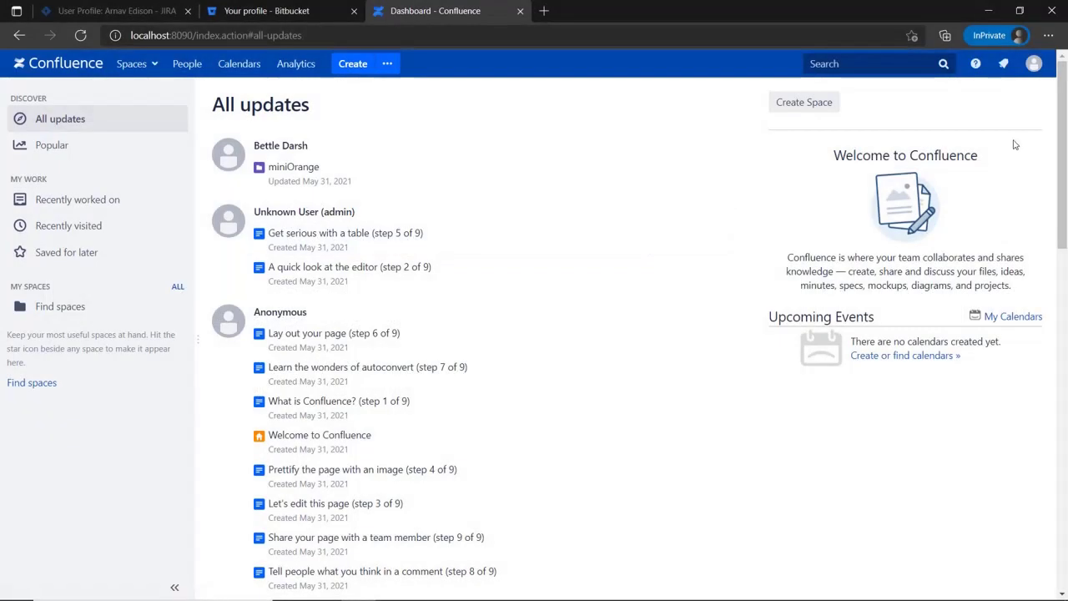
left_click(1034, 63)
left_click(1000, 161)
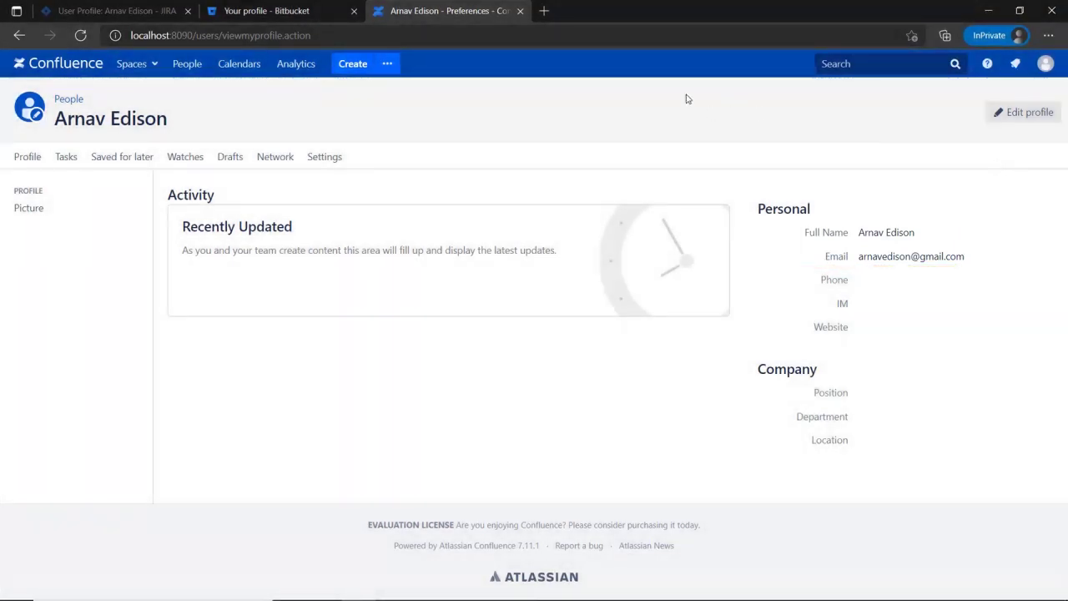
In a new tab, load Fisheye/Crucible at localhost:8060 and show Profile settings' Profile & Email tab.
left_click(543, 11)
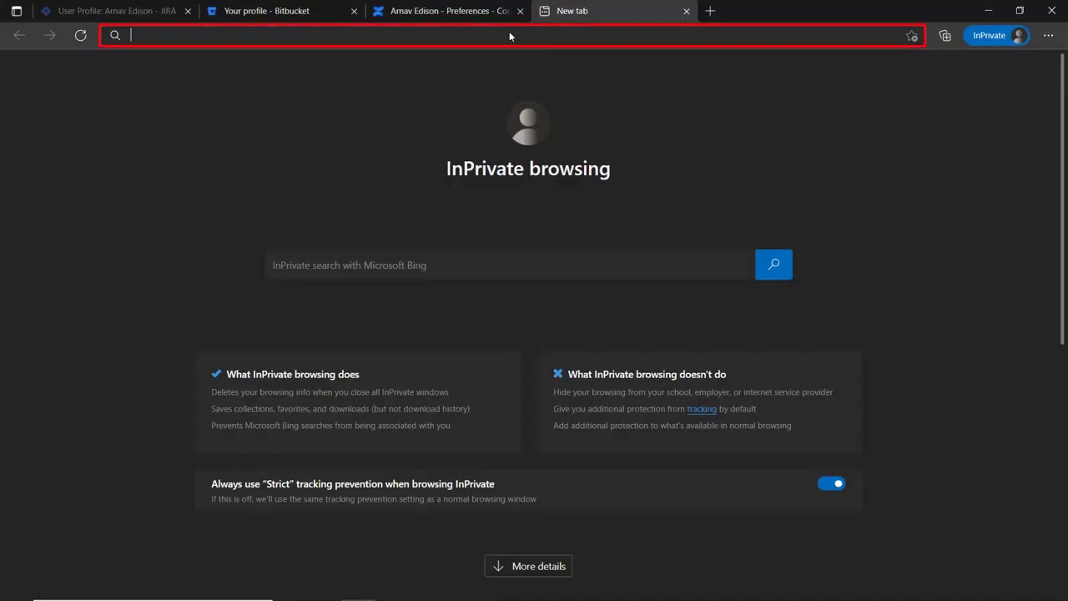
type("http://localhost:8060")
key("Return")
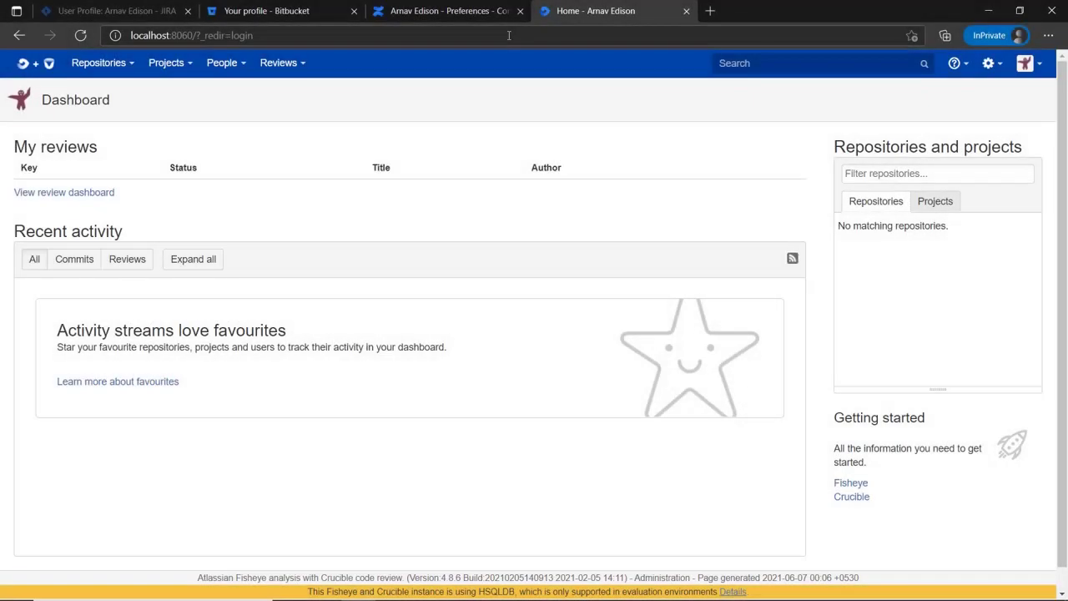
left_click(1026, 64)
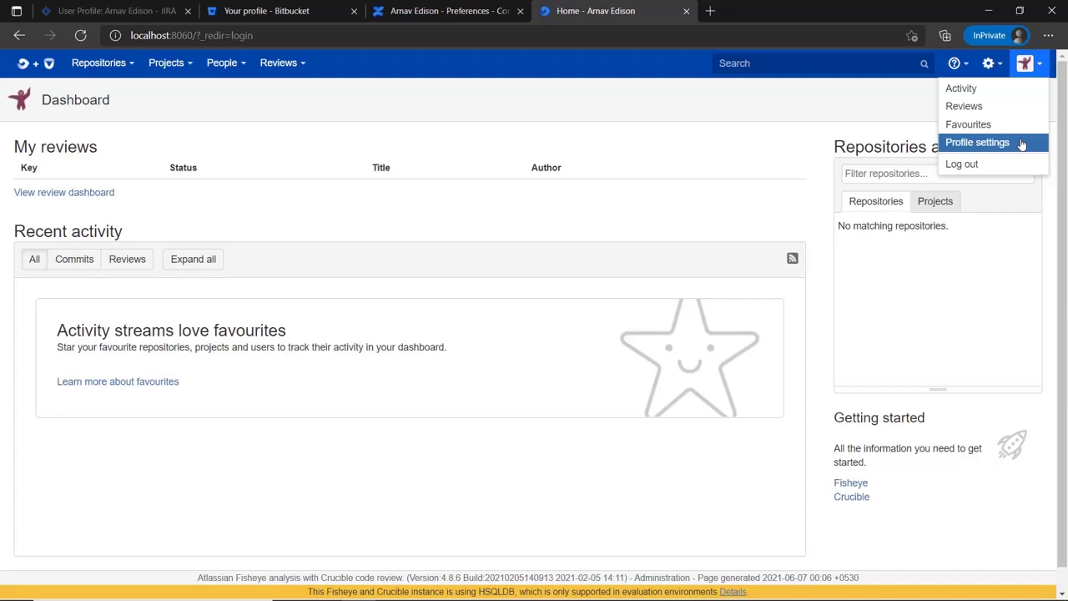
left_click(1022, 143)
left_click(371, 168)
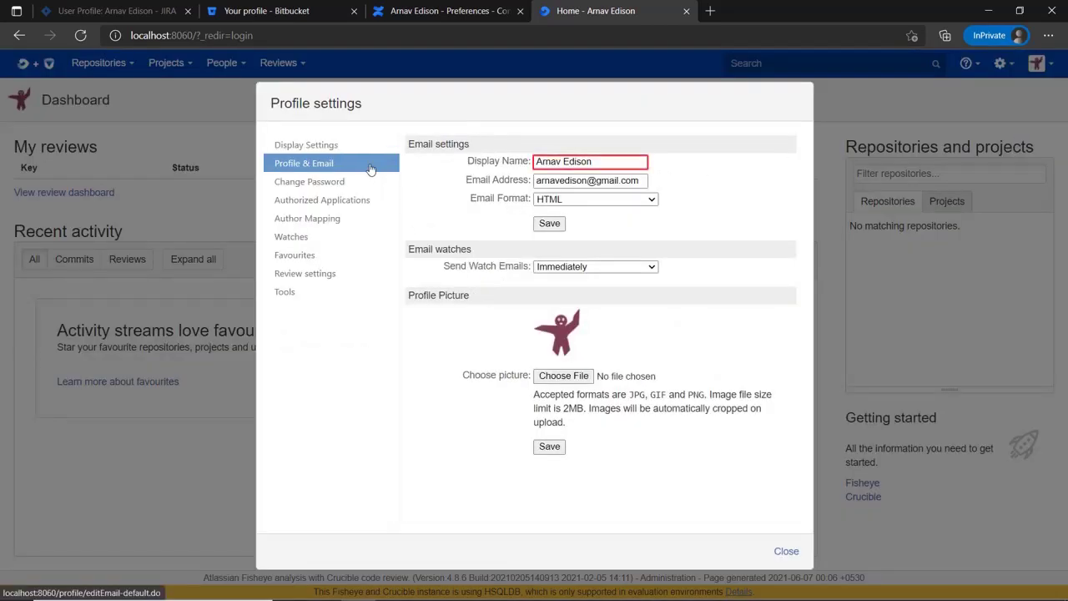
left_click(710, 11)
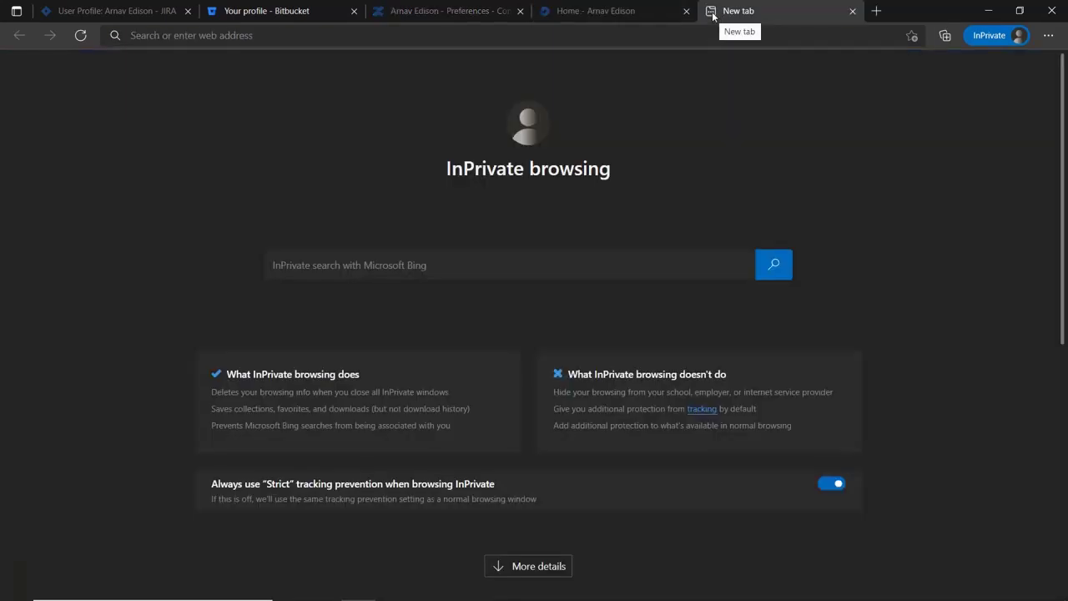
type("http://localhost:8085/")
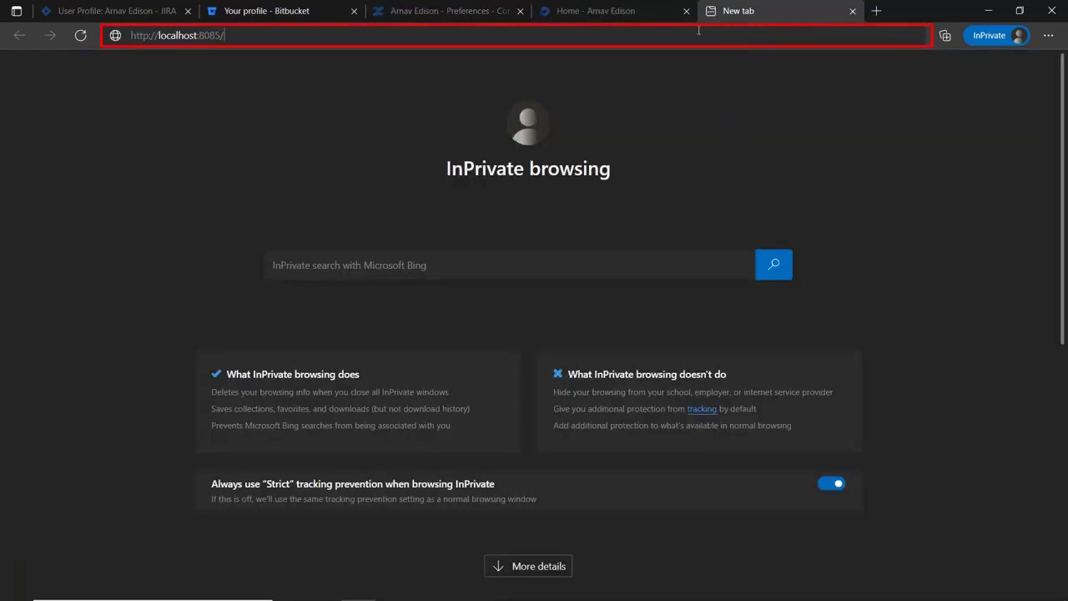
key("Return")
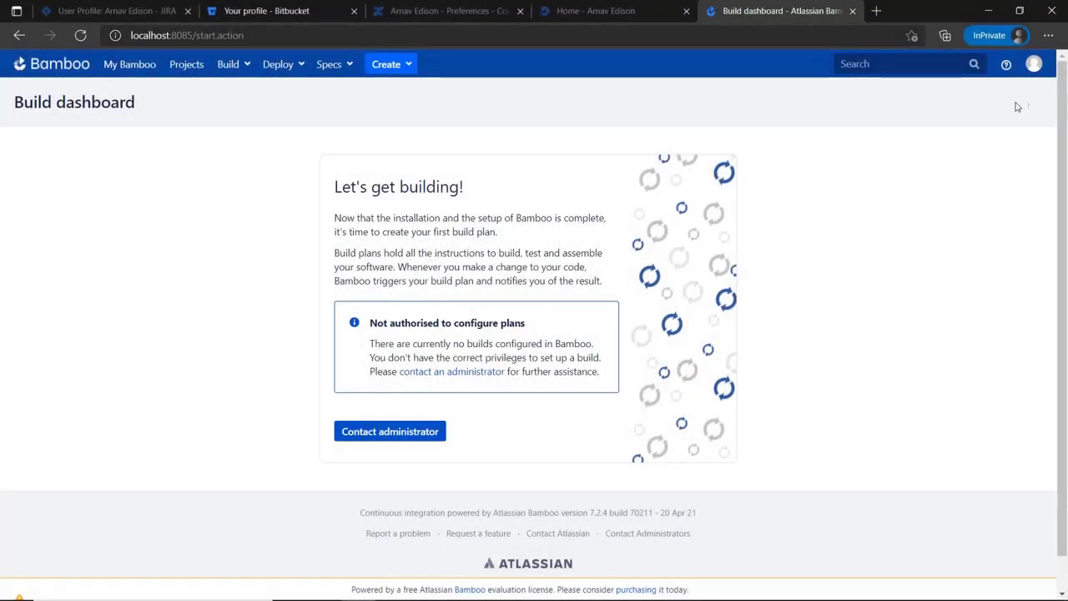
left_click(1035, 64)
left_click(1025, 91)
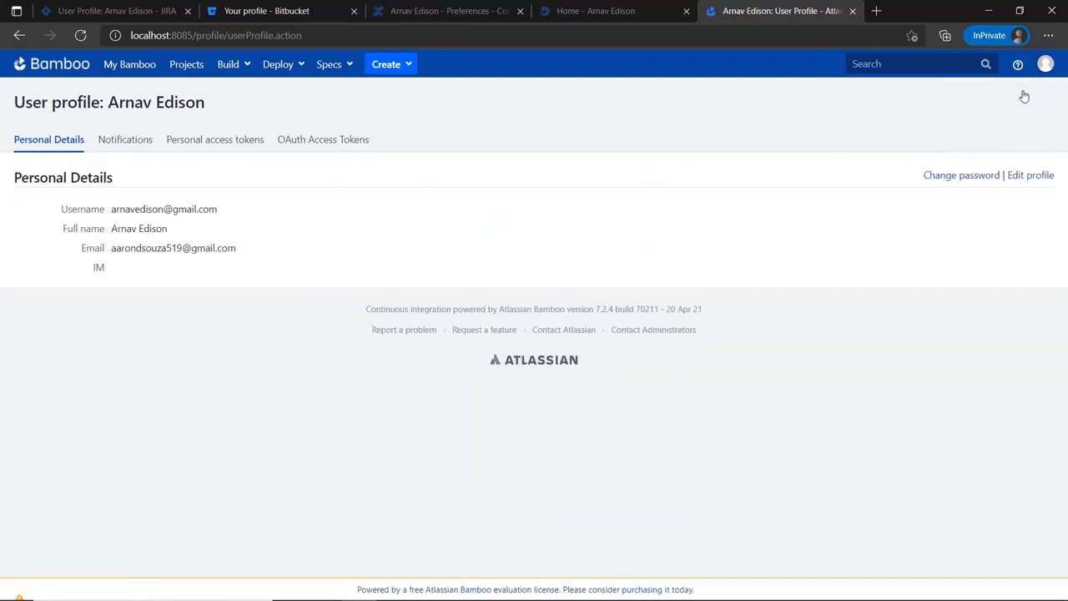